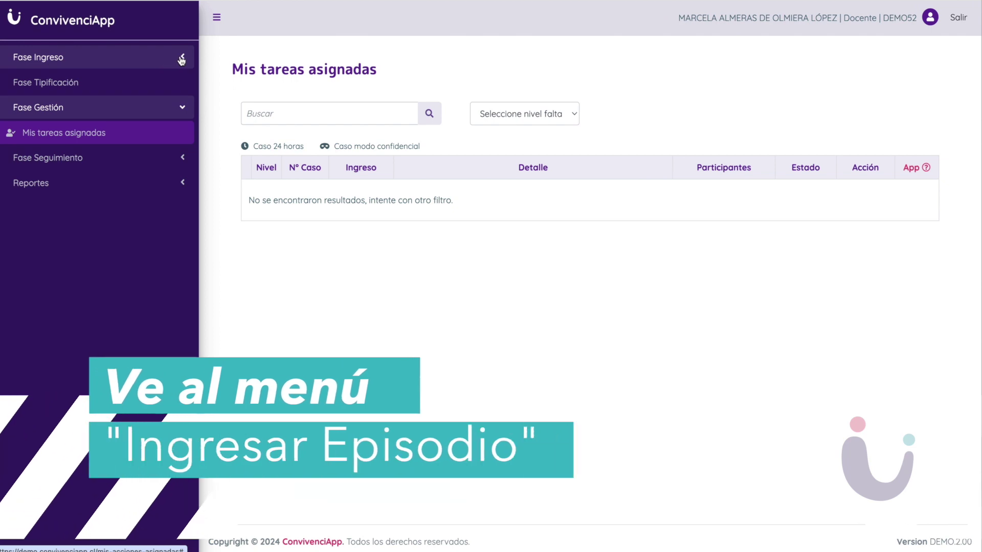
# Step: Start a new conflict episode and add the second listed student of Tercero medio A as a participant
pyautogui.click(163, 59)
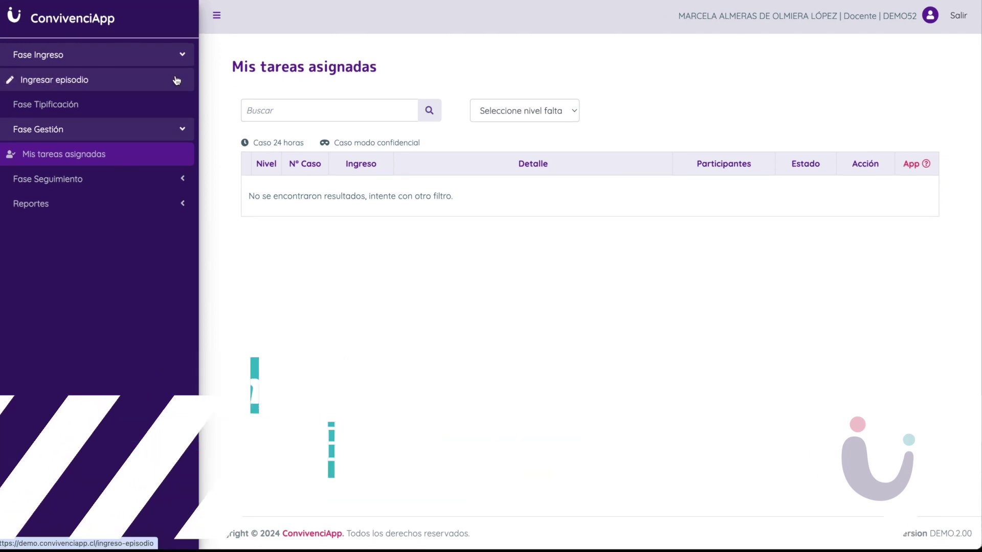
pyautogui.click(177, 83)
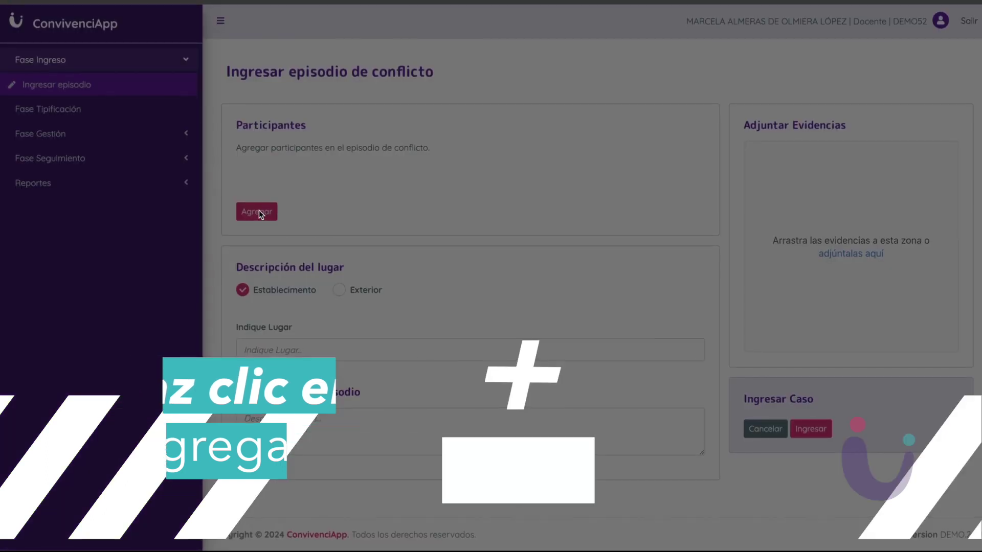
pyautogui.click(258, 205)
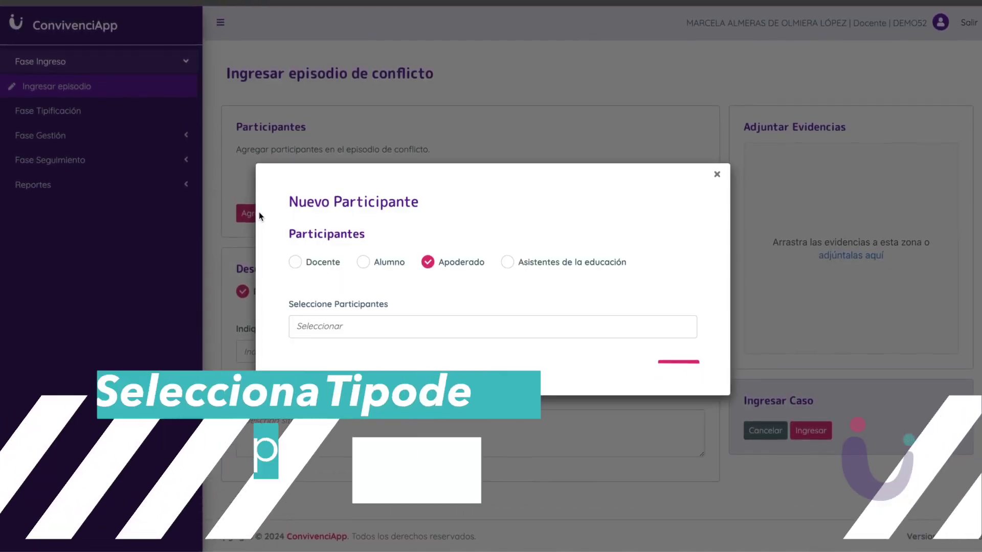
pyautogui.click(363, 262)
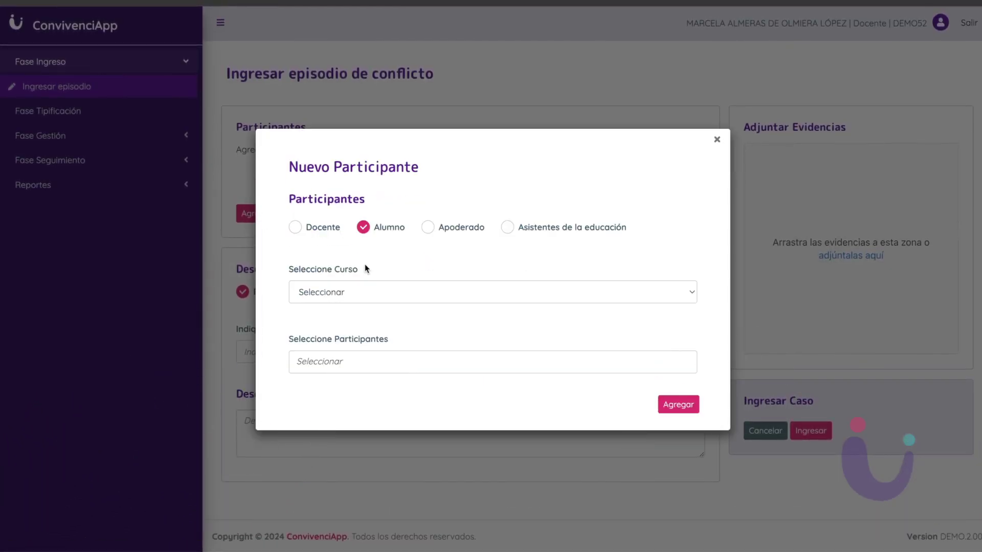
pyautogui.click(373, 292)
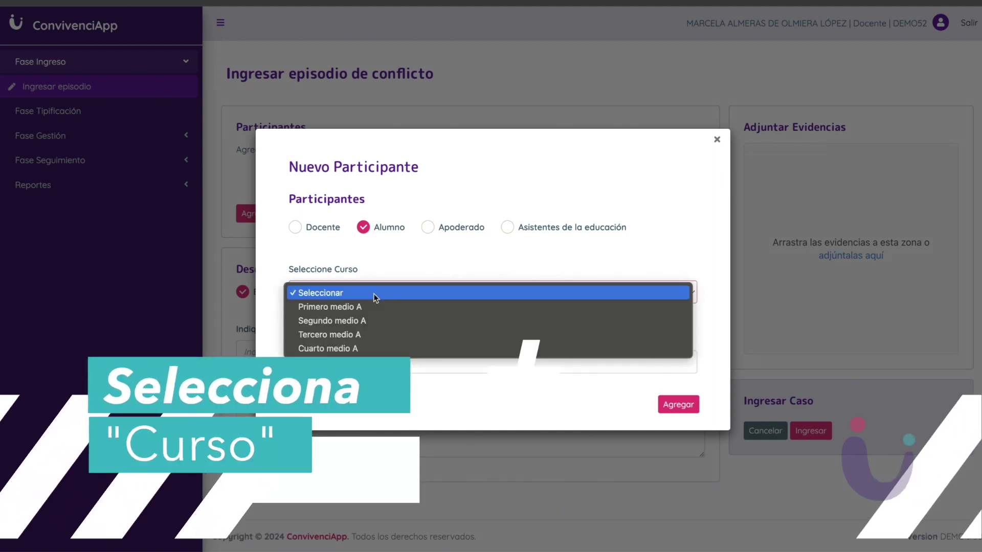
pyautogui.click(375, 334)
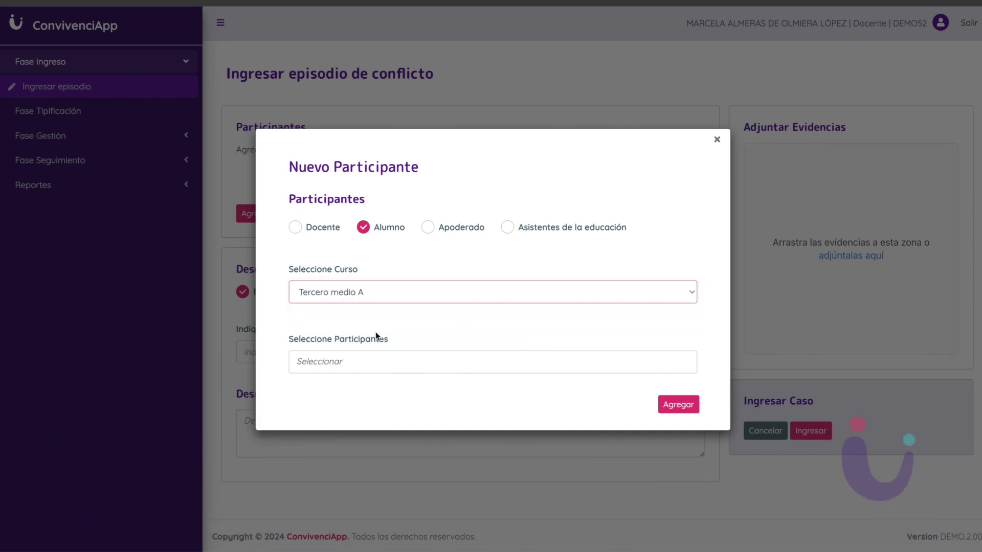
pyautogui.click(375, 362)
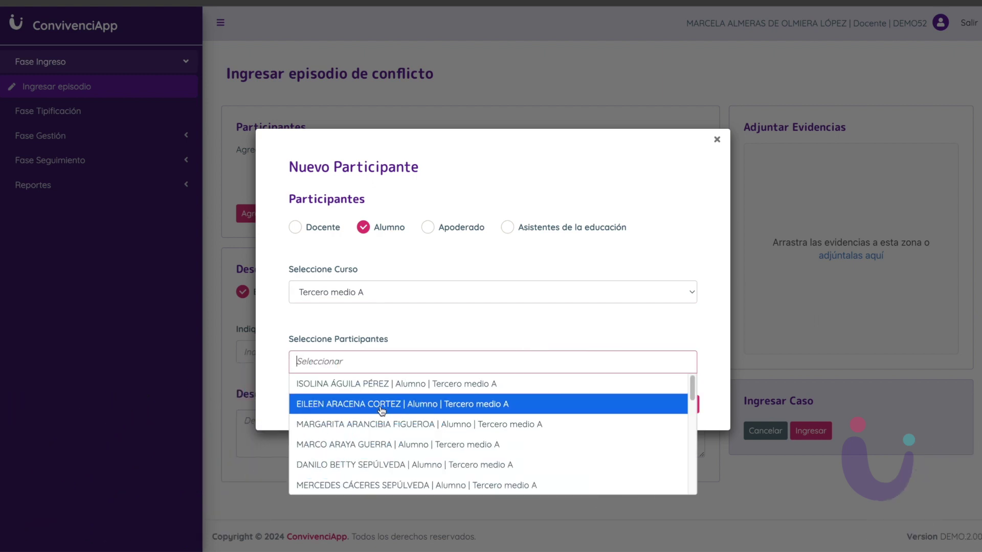
pyautogui.click(381, 407)
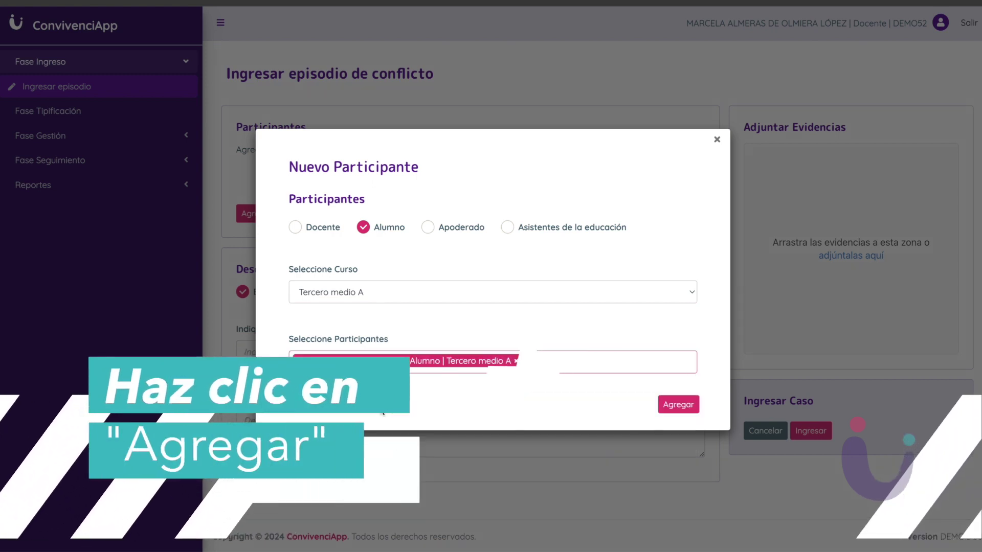
pyautogui.click(684, 408)
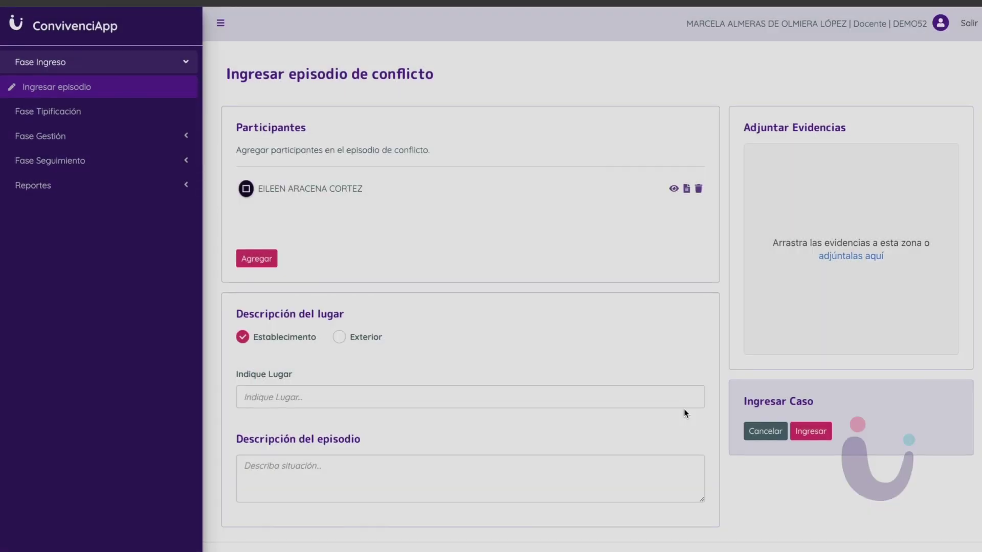
# Step: Add another student participant, this time from Cuarto medio A, to the conflict episode
pyautogui.click(262, 260)
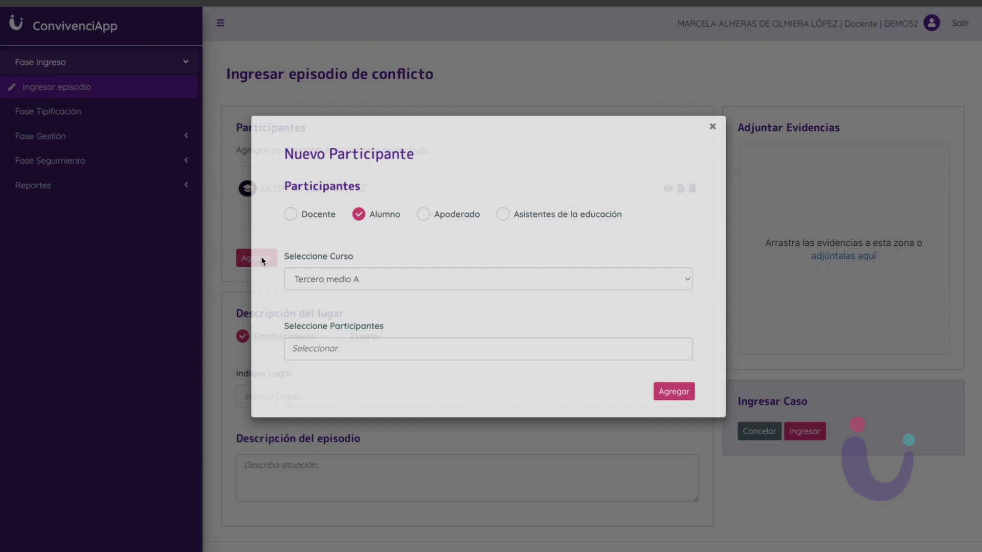
pyautogui.click(384, 294)
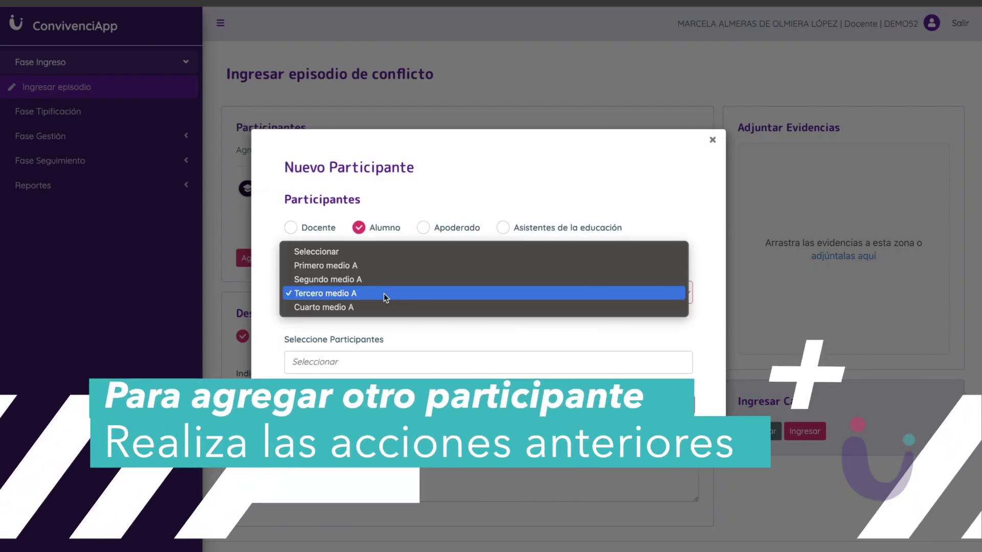
pyautogui.click(384, 306)
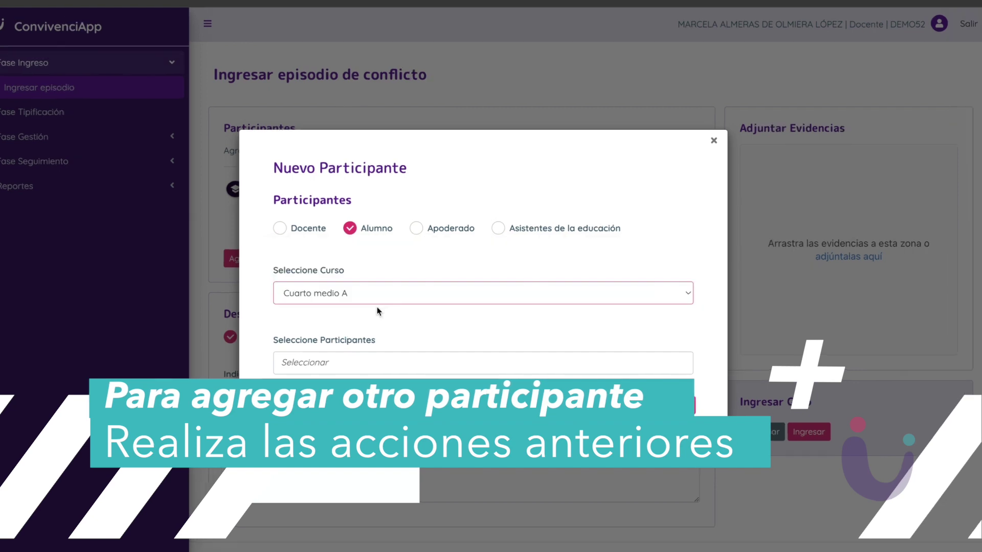
pyautogui.click(416, 366)
pyautogui.click(417, 390)
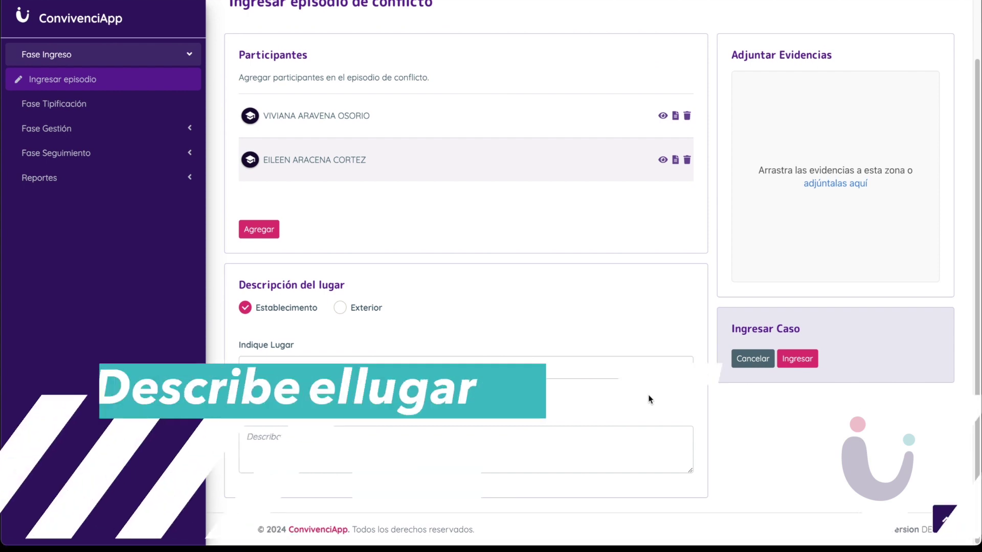
# Step: Enter "Patio del Colegio" as the location within the establishment and submit the case
pyautogui.click(410, 362)
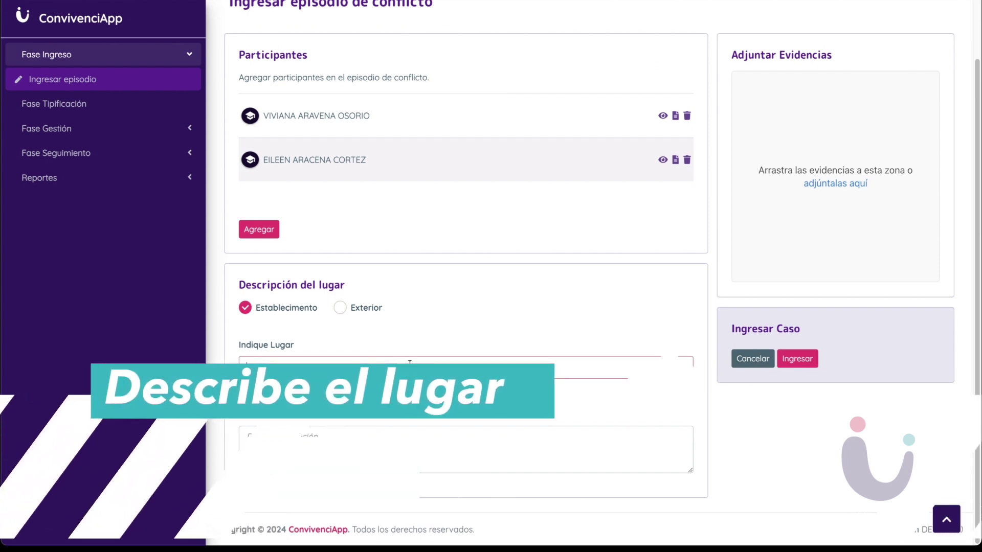
pyautogui.write('Patio del Colegio')
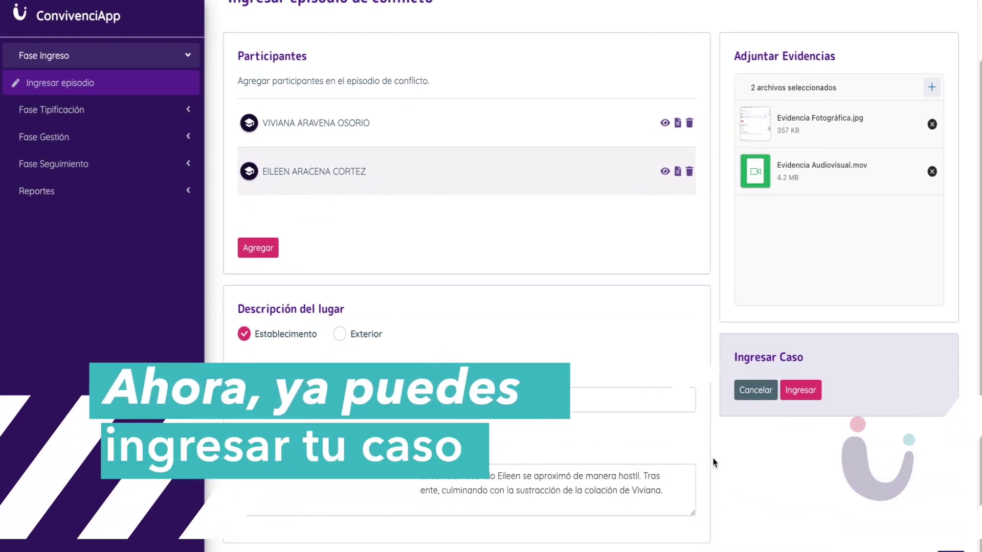
pyautogui.click(802, 392)
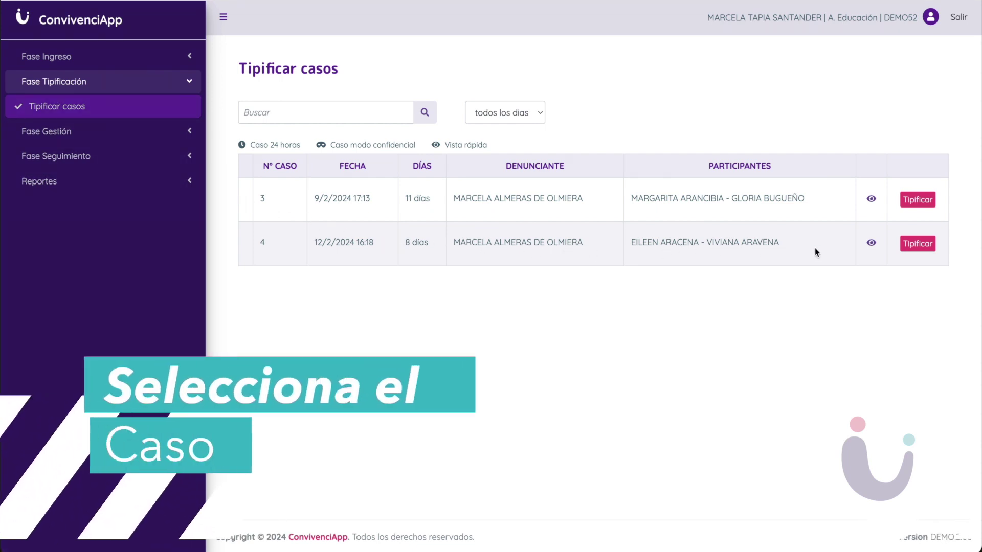
# Step: Preview the description of case 4, open the case for typification and try to typify it
pyautogui.click(870, 244)
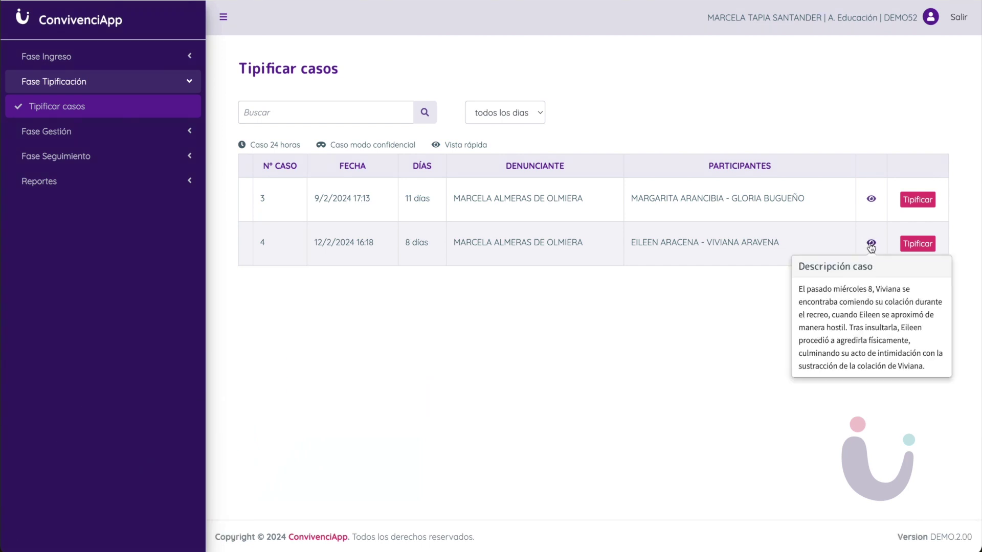
pyautogui.click(912, 245)
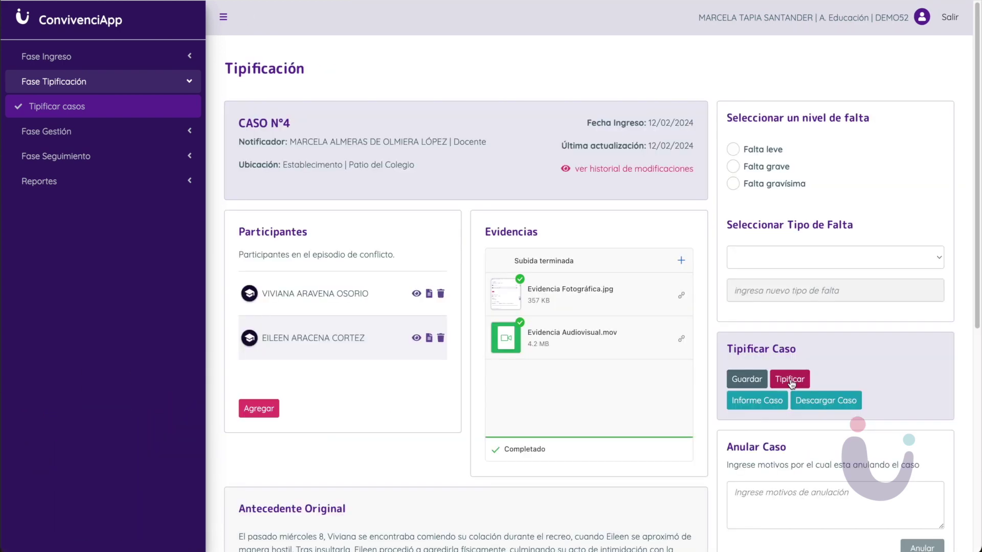
pyautogui.click(790, 380)
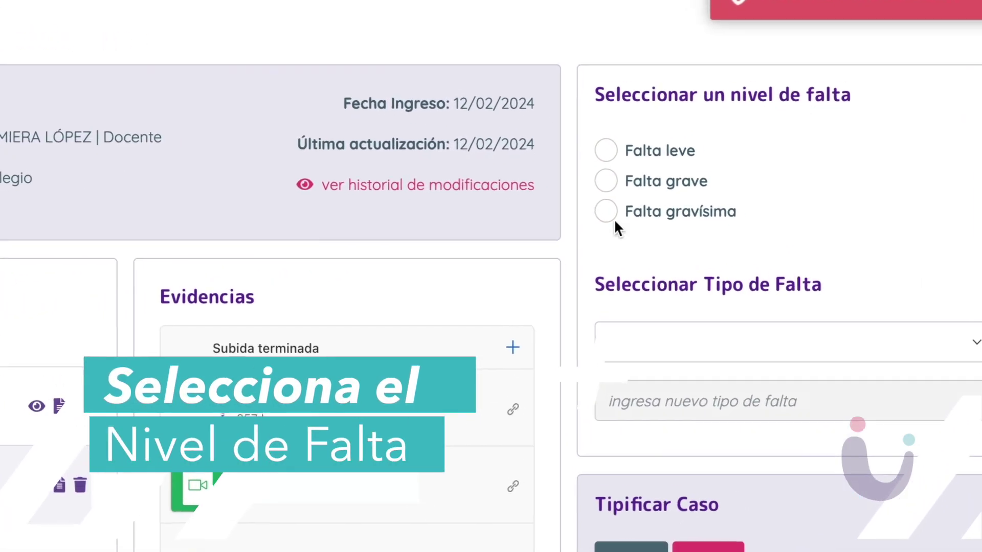
# Step: Typify case 4 as Falta grave with the type "Deteriorar o romper pertenencias de cualquier integrante del establecimiento educacional"
pyautogui.click(606, 181)
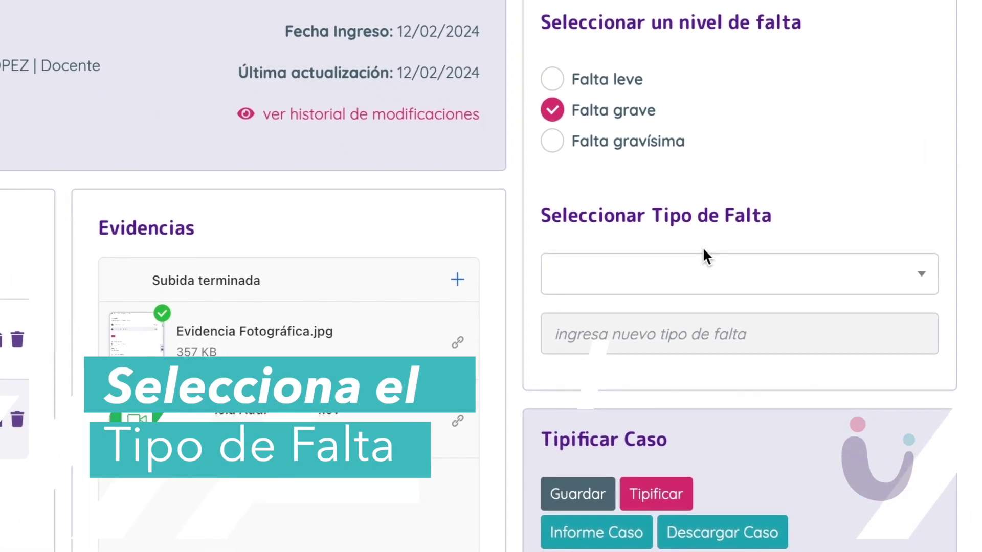
pyautogui.click(704, 254)
pyautogui.scroll(-1, 680, 430)
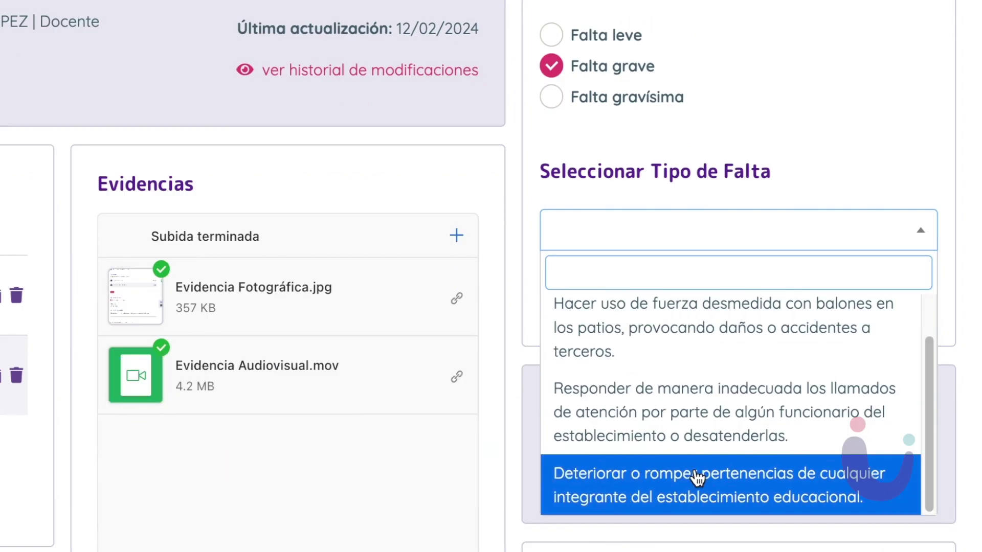
pyautogui.click(698, 479)
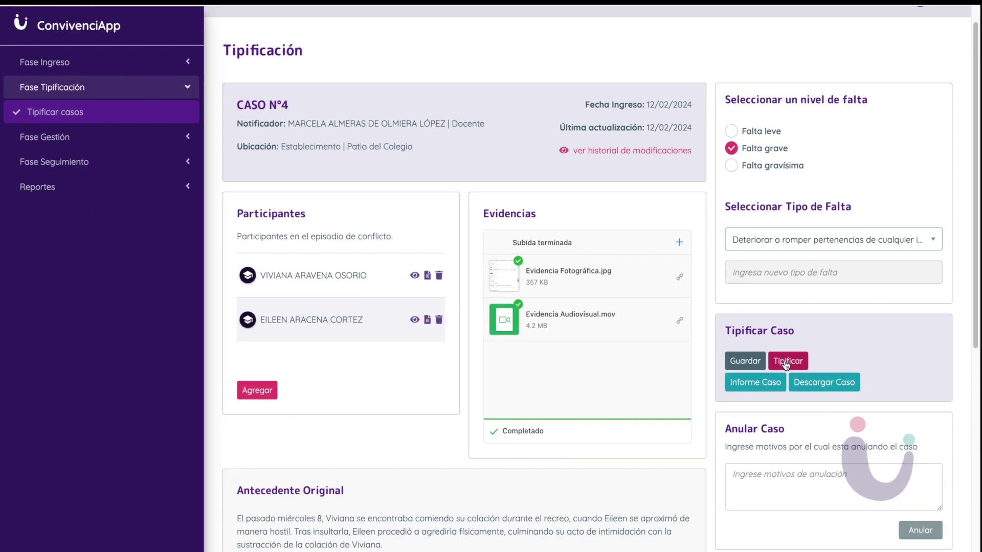
pyautogui.click(787, 364)
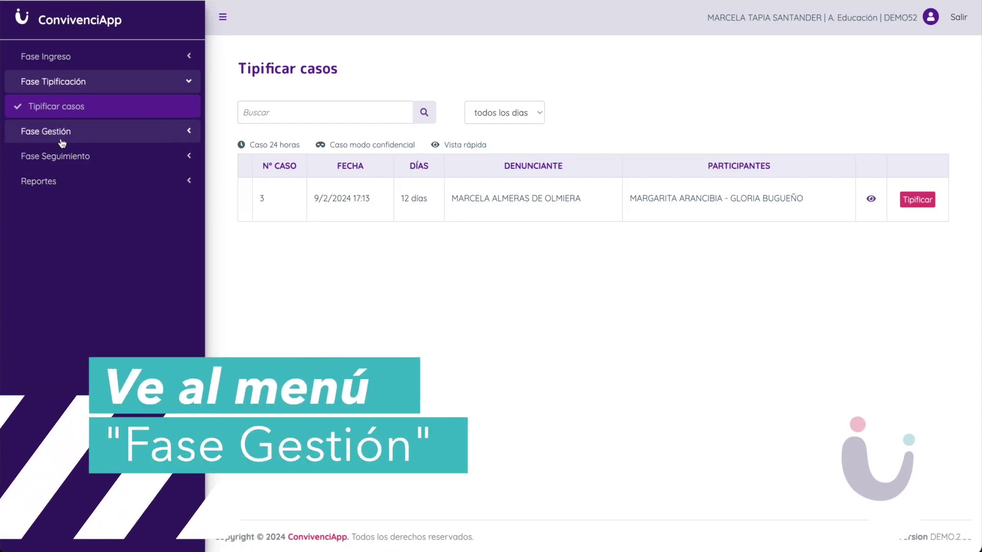
# Step: Go to case management in Fase Gestión, preview the description of case 5 and open that case for management
pyautogui.click(59, 137)
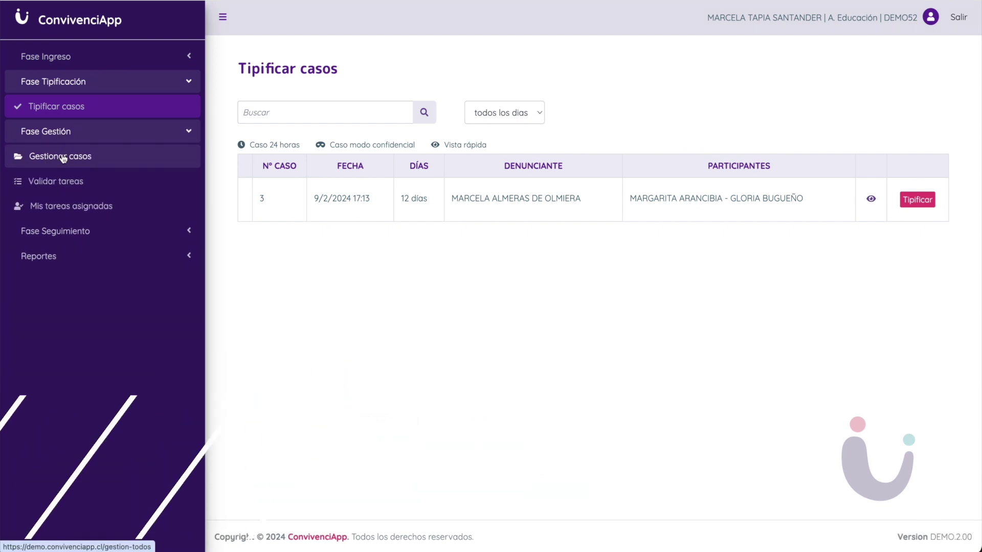
pyautogui.click(61, 157)
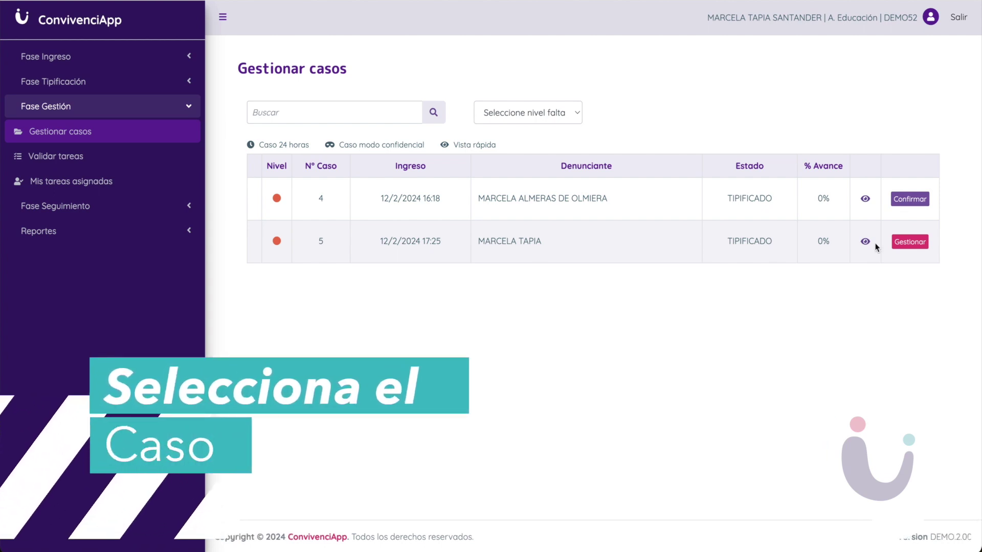
pyautogui.moveTo(869, 244)
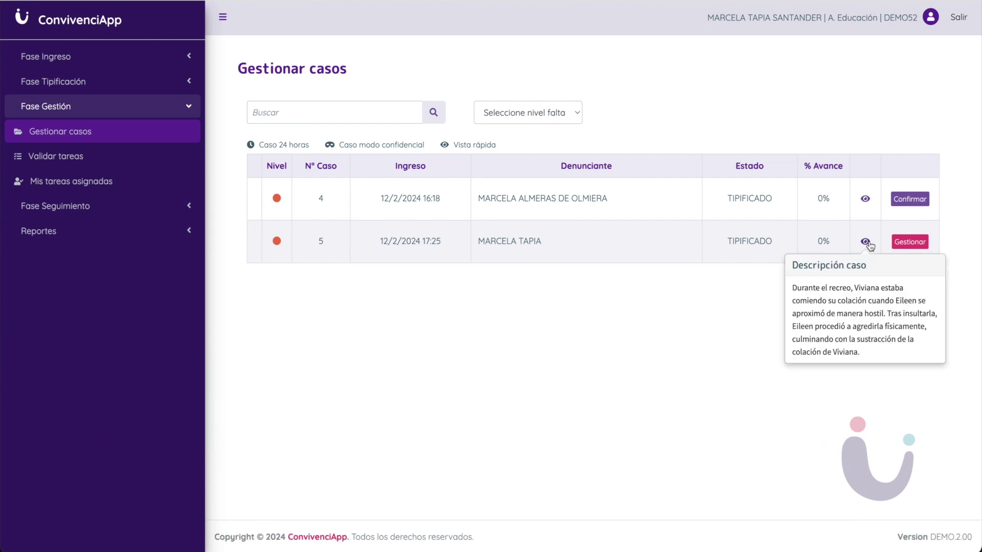
pyautogui.click(902, 246)
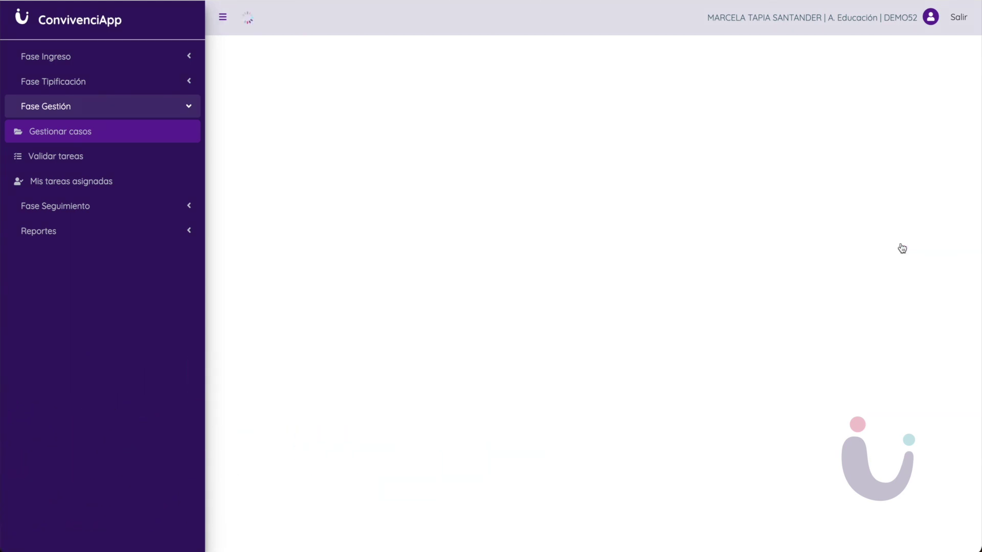
# Step: Review case 5 and add protocol 3, on school violence between two or more students, to its protocols or procedures
pyautogui.scroll(-1, 748, 317)
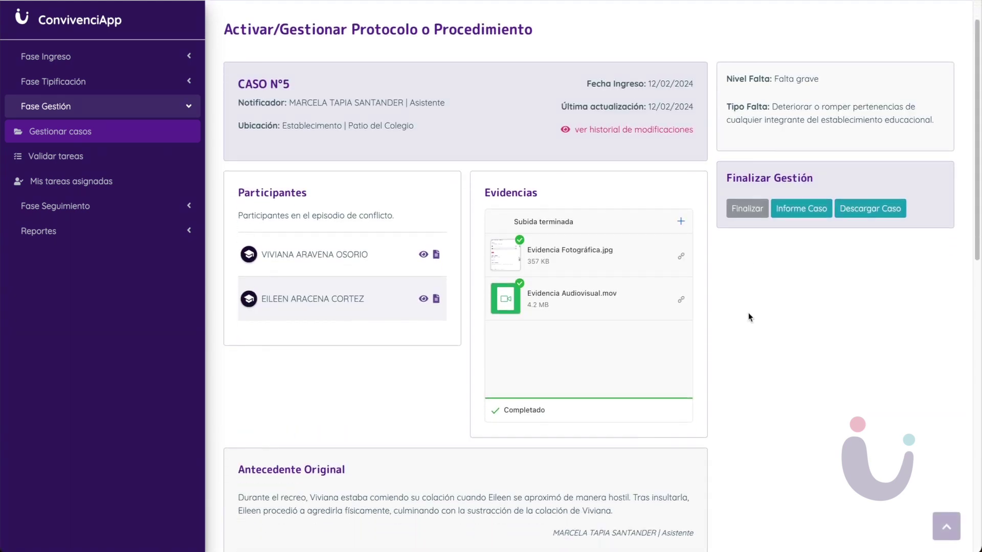
pyautogui.scroll(-1, 748, 314)
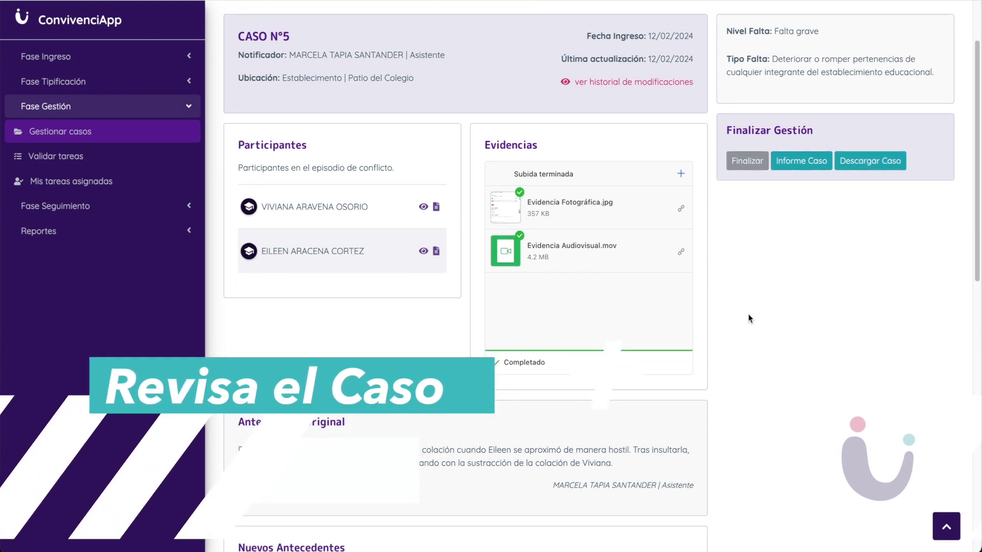
pyautogui.scroll(-4, 748, 316)
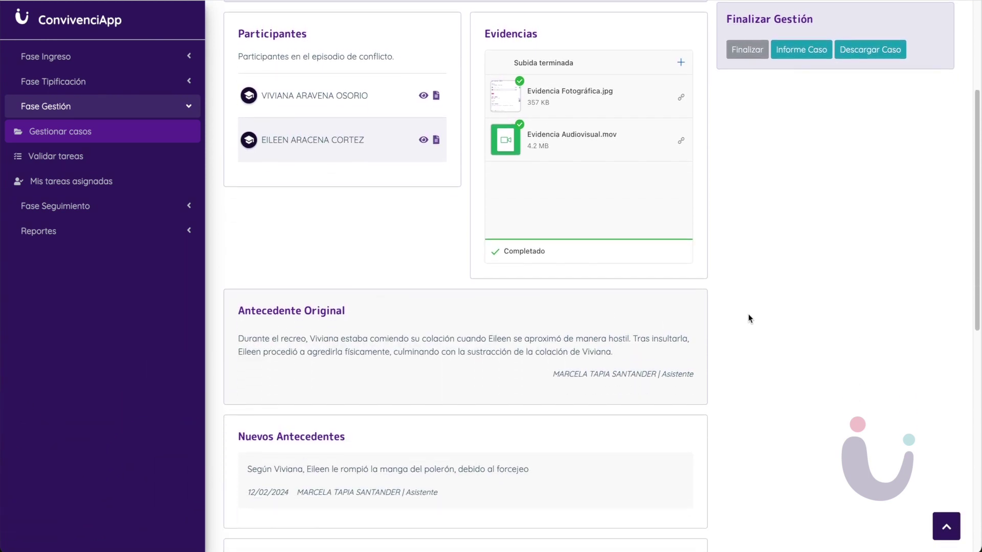
pyautogui.scroll(-4, 749, 318)
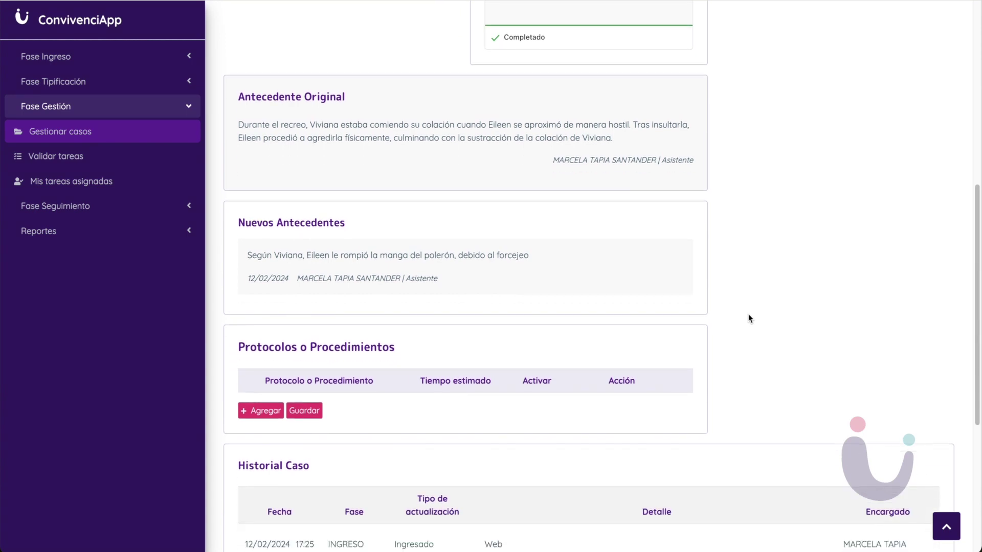
pyautogui.scroll(-2, 748, 317)
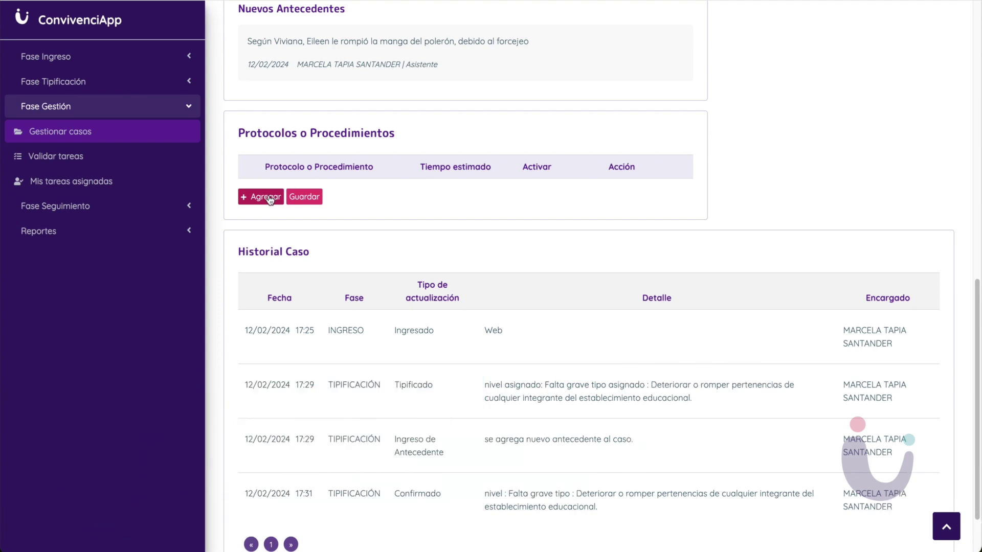
pyautogui.click(269, 198)
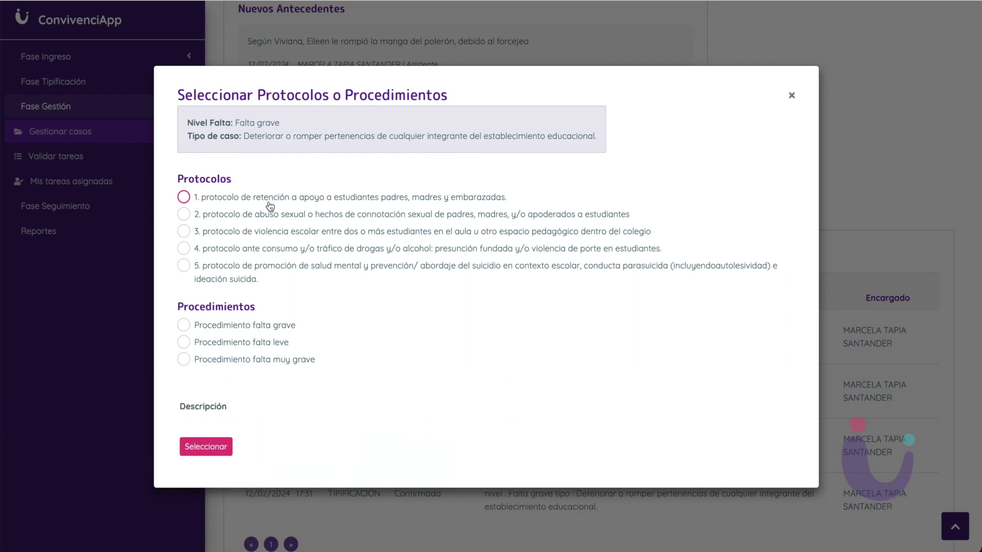
pyautogui.click(184, 232)
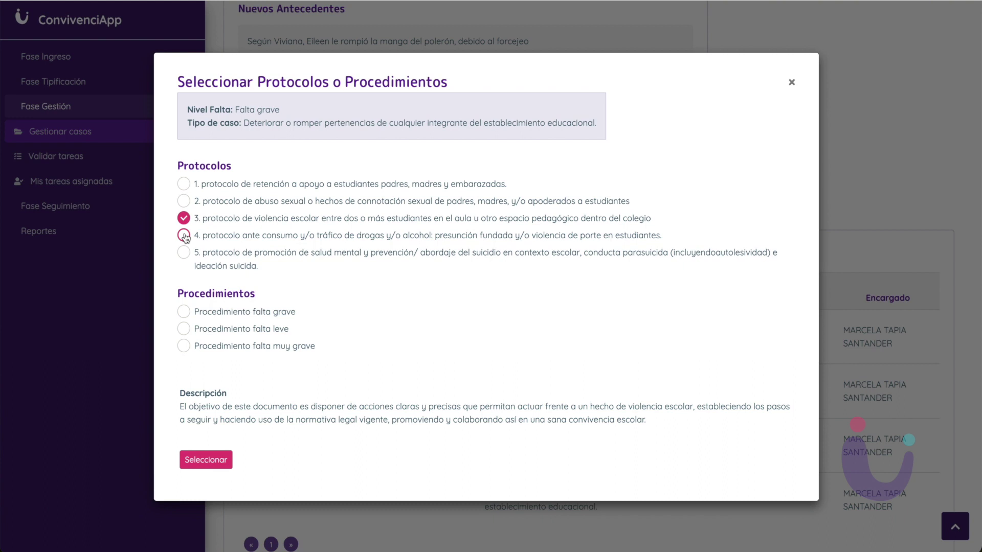
pyautogui.click(197, 462)
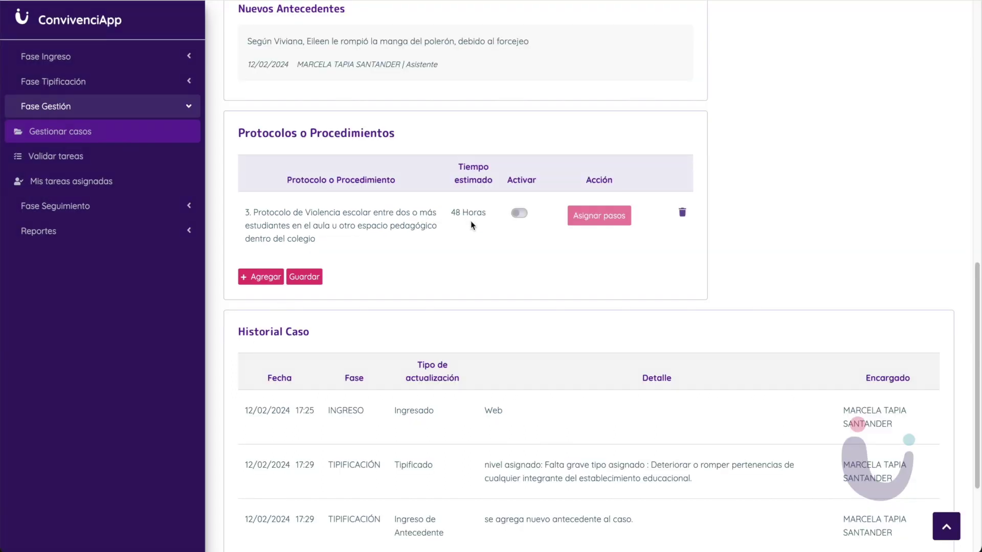
# Step: Activate protocol 3 on school violence for case 5 and open its step assignment
pyautogui.click(519, 213)
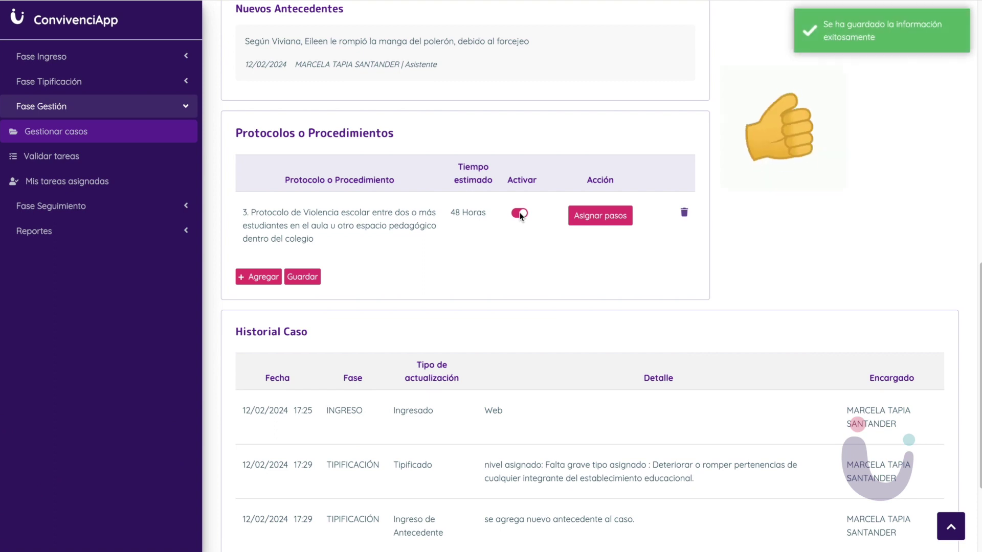
pyautogui.click(601, 217)
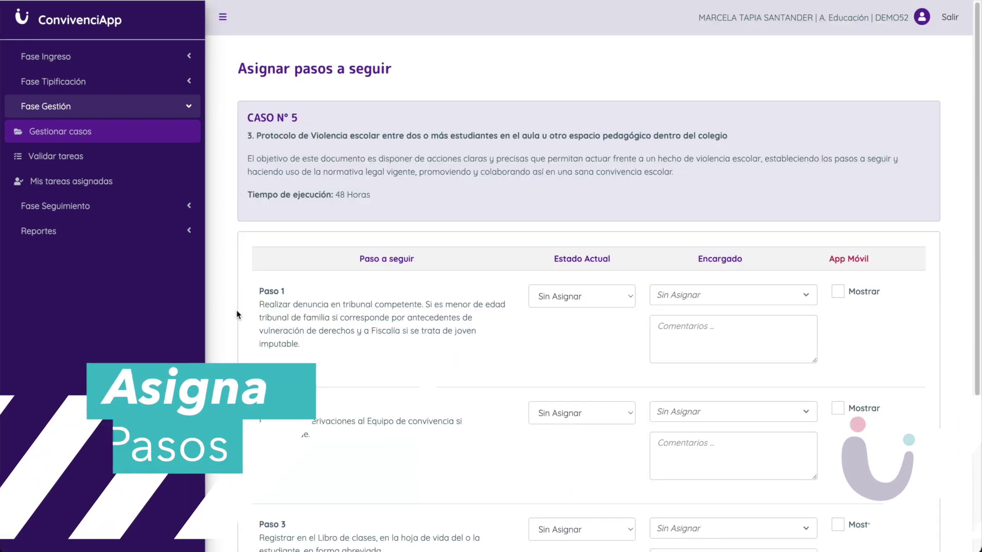
# Step: Set Paso 1 to No Aplica and Pasos 2 and 3 to Asignado, each with a teacher in charge and shown in the mobile app, and save
pyautogui.click(569, 299)
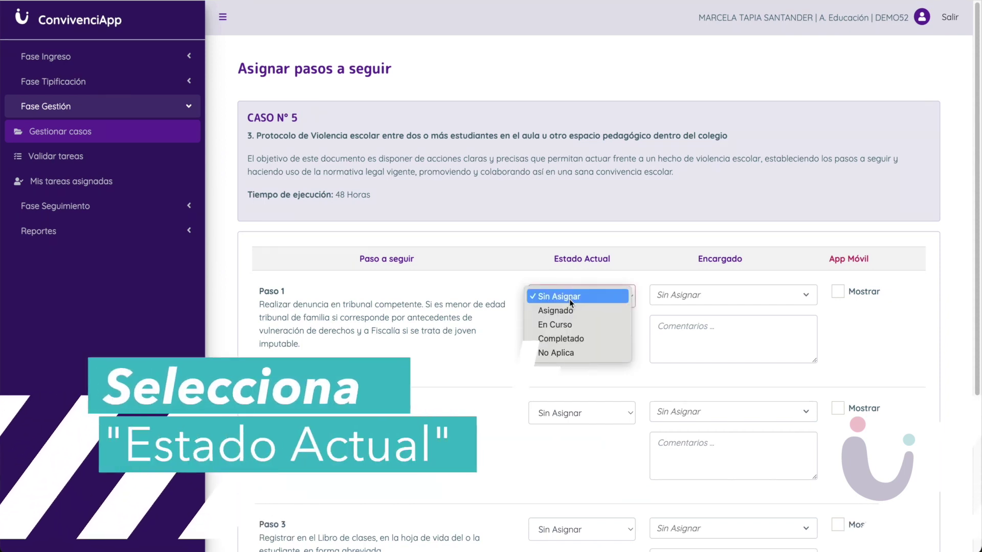
pyautogui.click(573, 351)
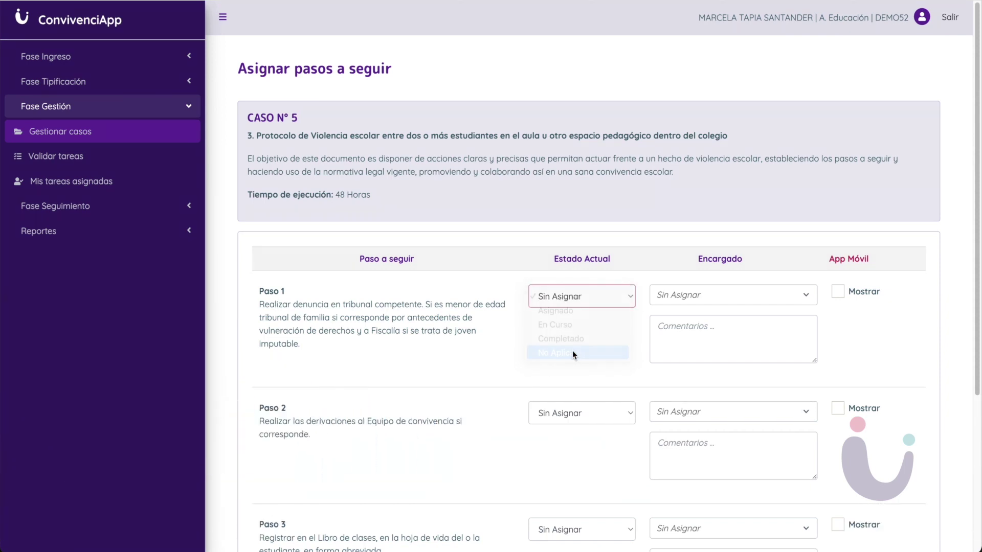
pyautogui.click(706, 299)
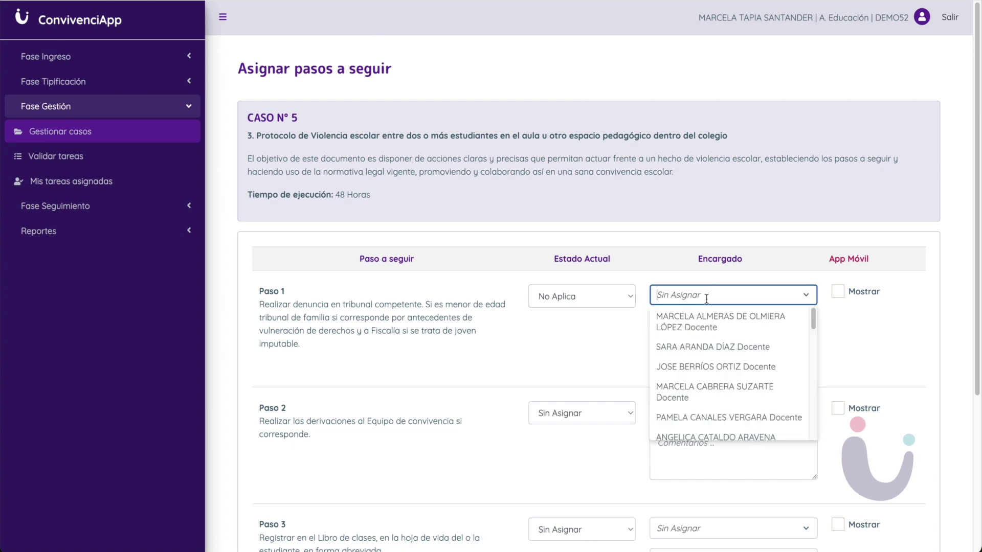
pyautogui.click(711, 348)
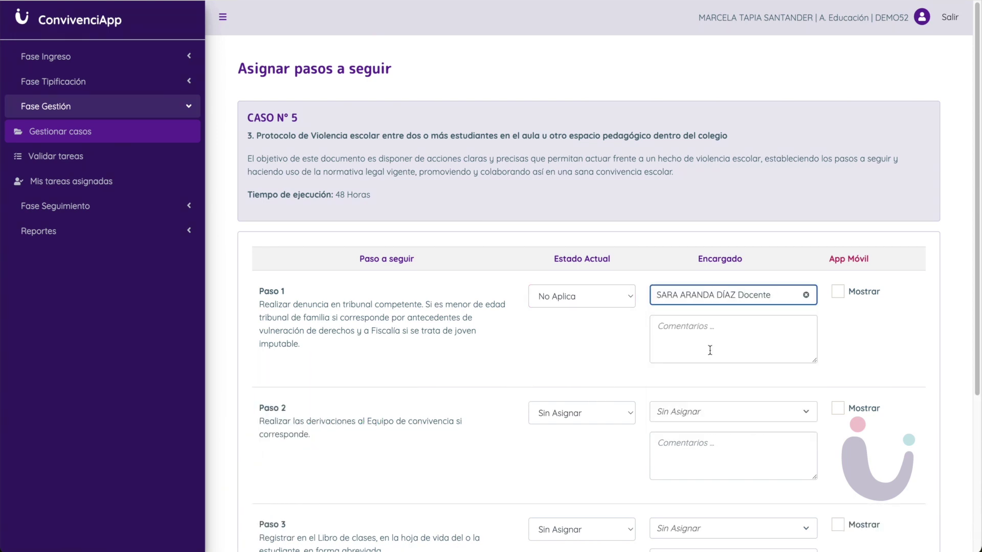
pyautogui.click(838, 292)
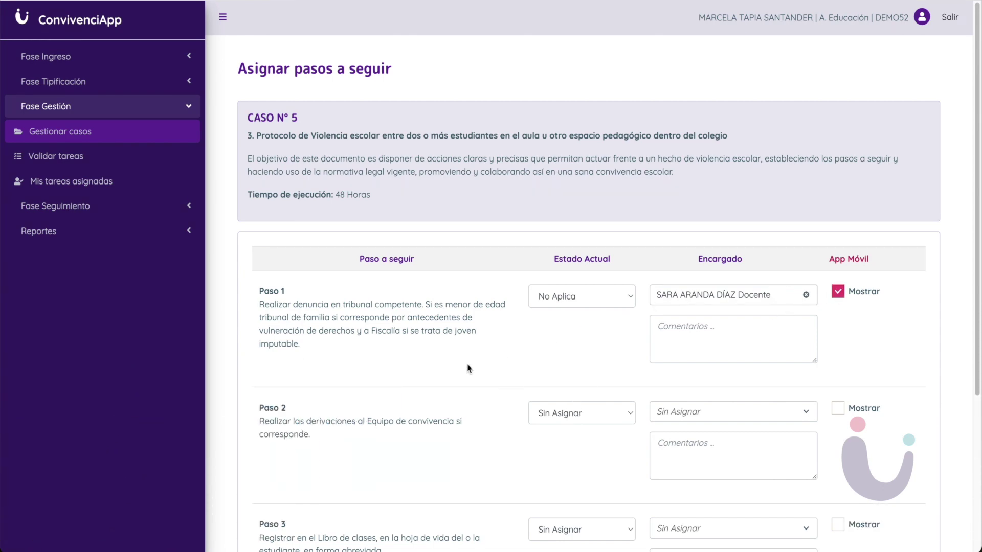
pyautogui.scroll(-2, 468, 368)
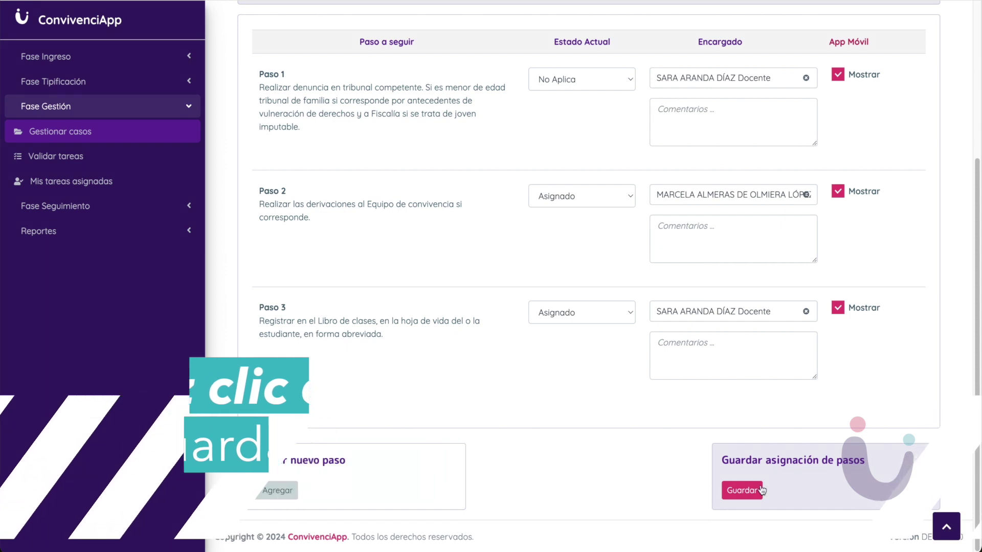
pyautogui.click(742, 491)
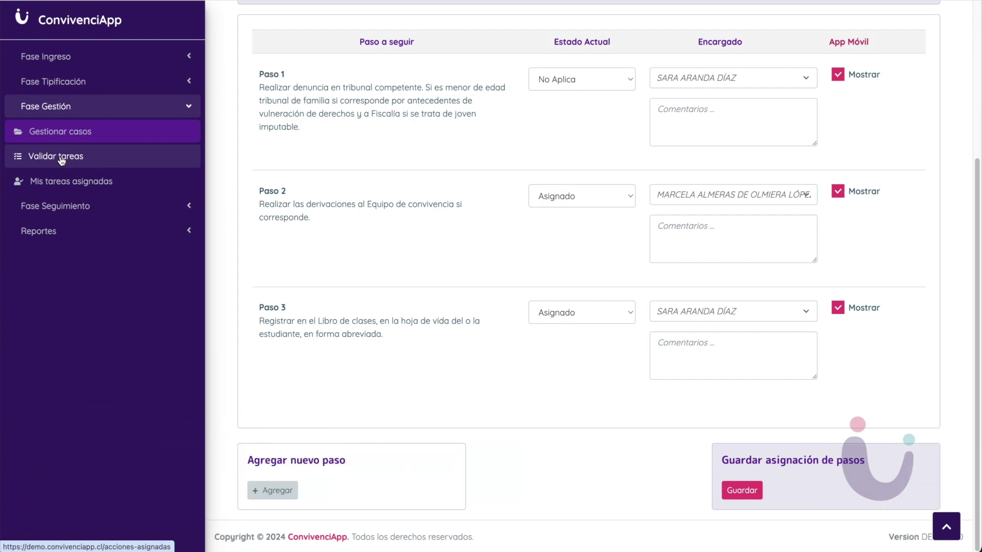
# Step: Go to task validation, open the Paso 3 task of case 5 and reject it with the reason "Sin evidencias"
pyautogui.click(61, 160)
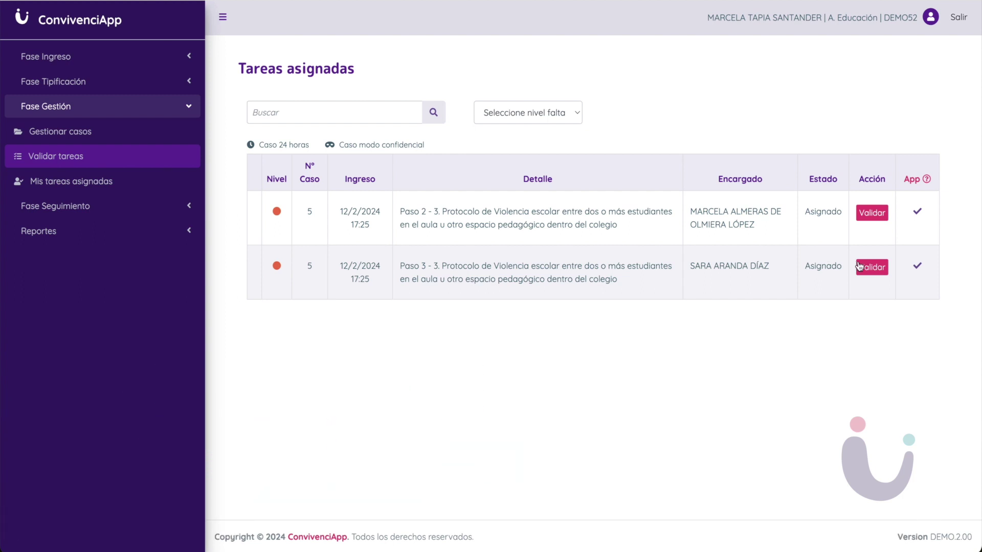
pyautogui.click(874, 269)
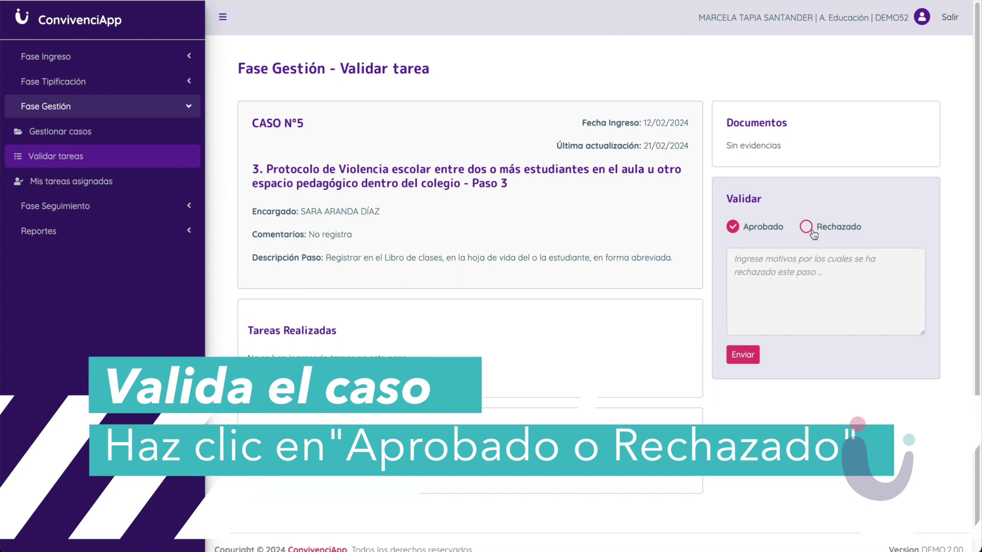
pyautogui.click(806, 227)
pyautogui.click(731, 228)
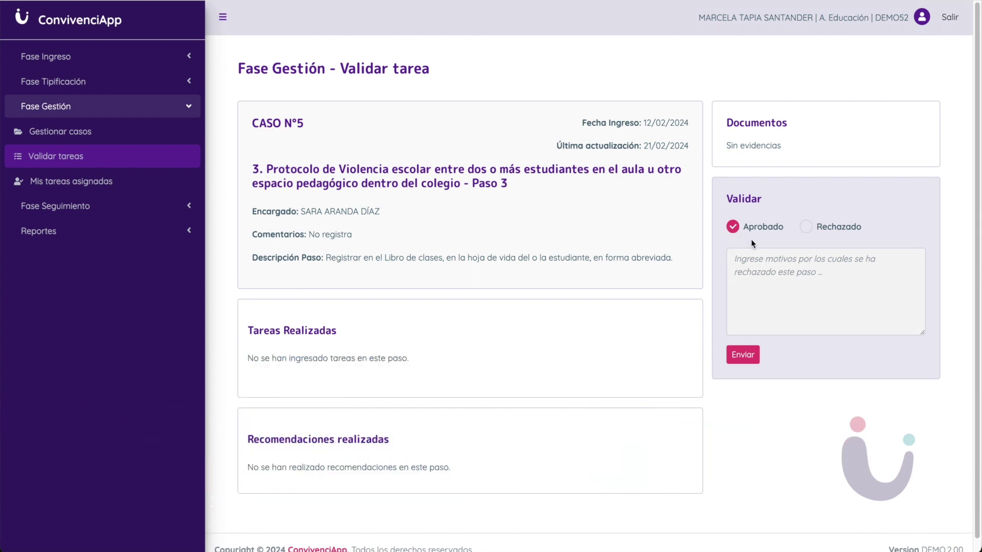
pyautogui.click(816, 229)
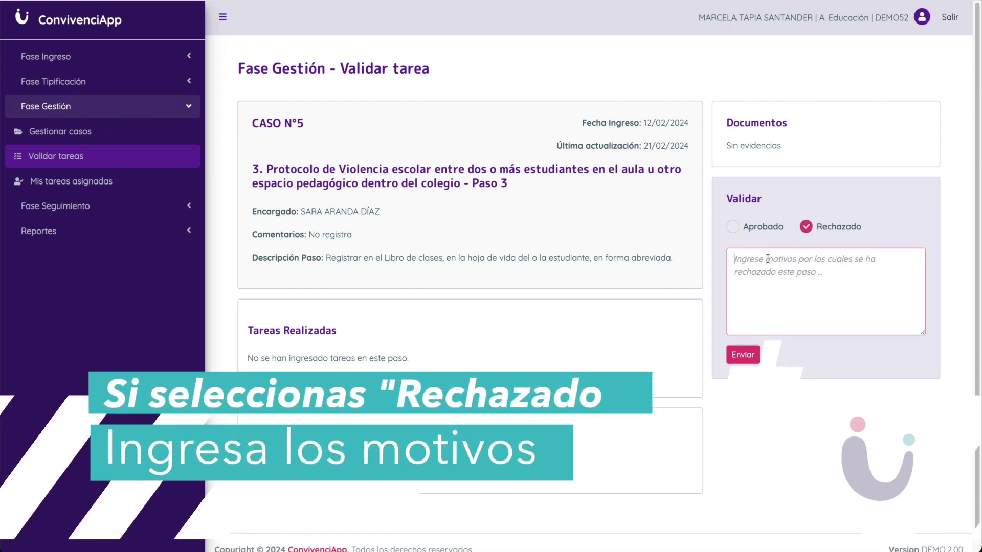
pyautogui.write('Sin evidencias')
pyautogui.click(747, 355)
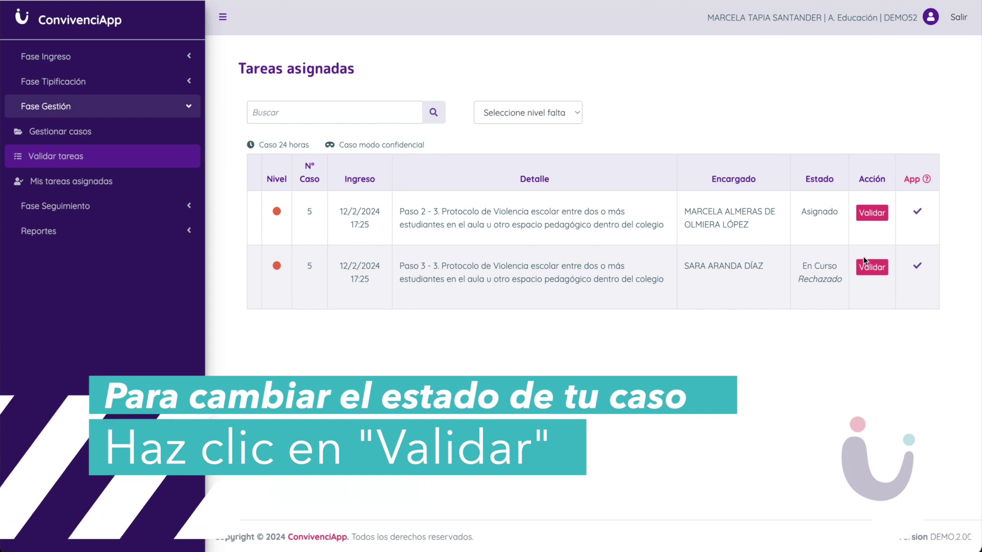
# Step: Reopen the rejected Paso 3 task of case 5 for validation and submit it as Aprobado
pyautogui.click(869, 272)
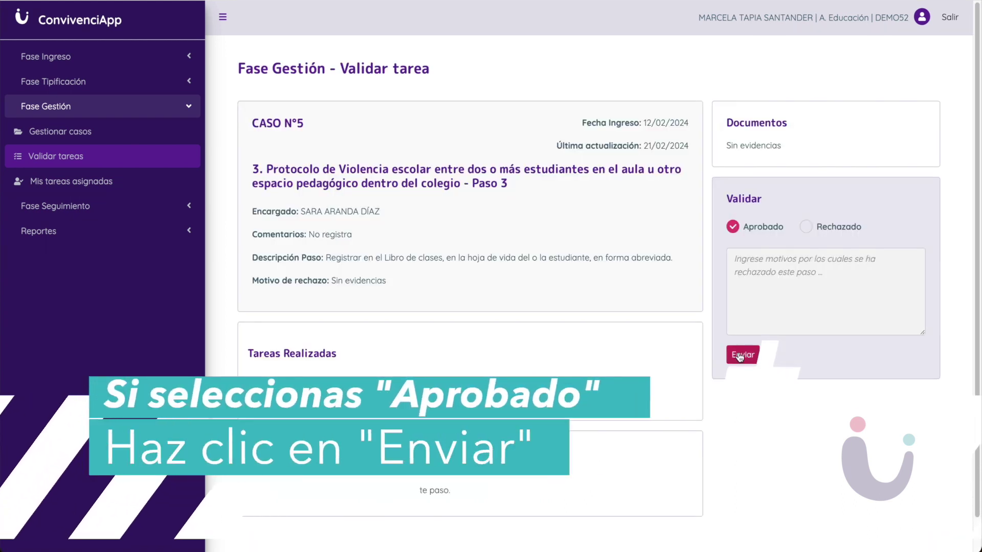
pyautogui.click(742, 355)
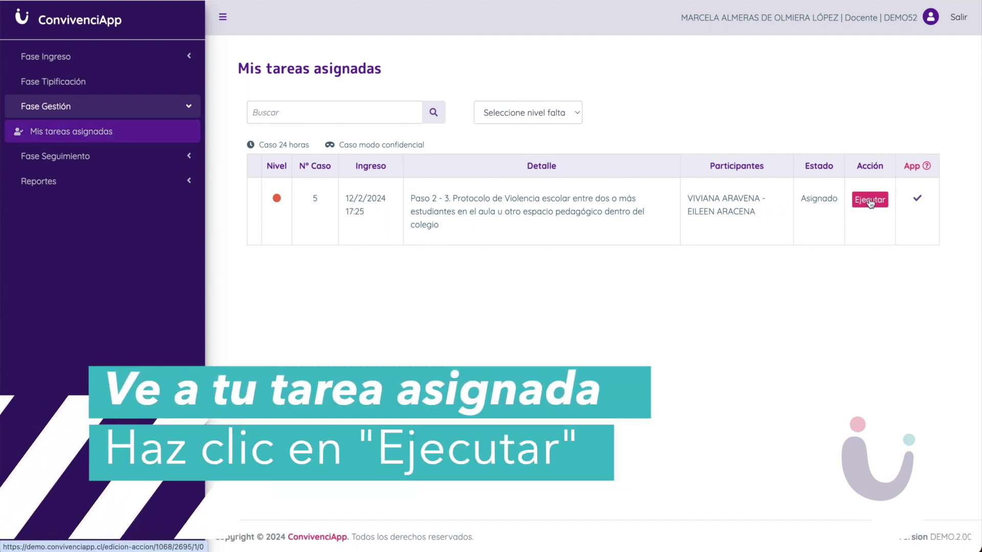
# Step: Execute the assigned Paso 2 task of case 5 and register the completed task "Diálogo con partes involucradas"
pyautogui.click(869, 200)
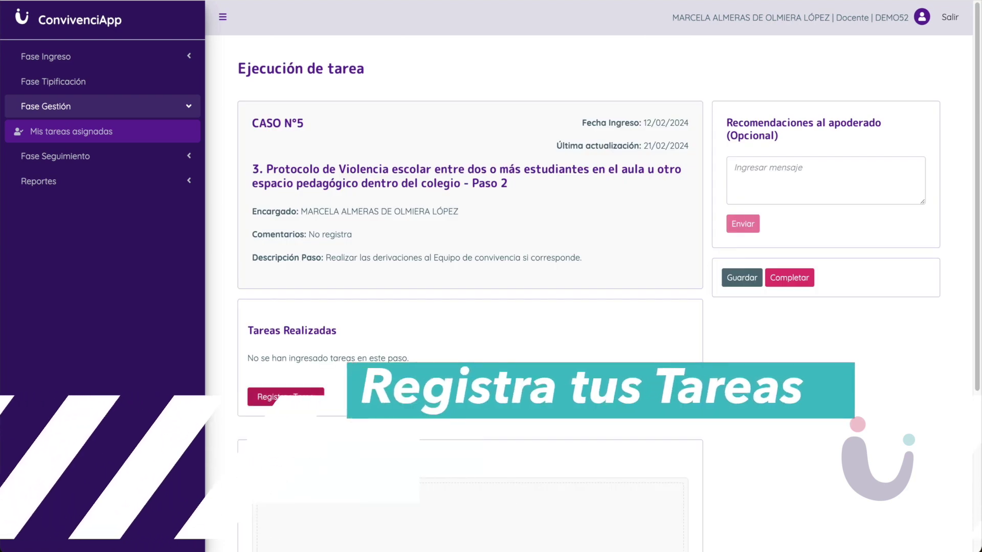
pyautogui.click(293, 397)
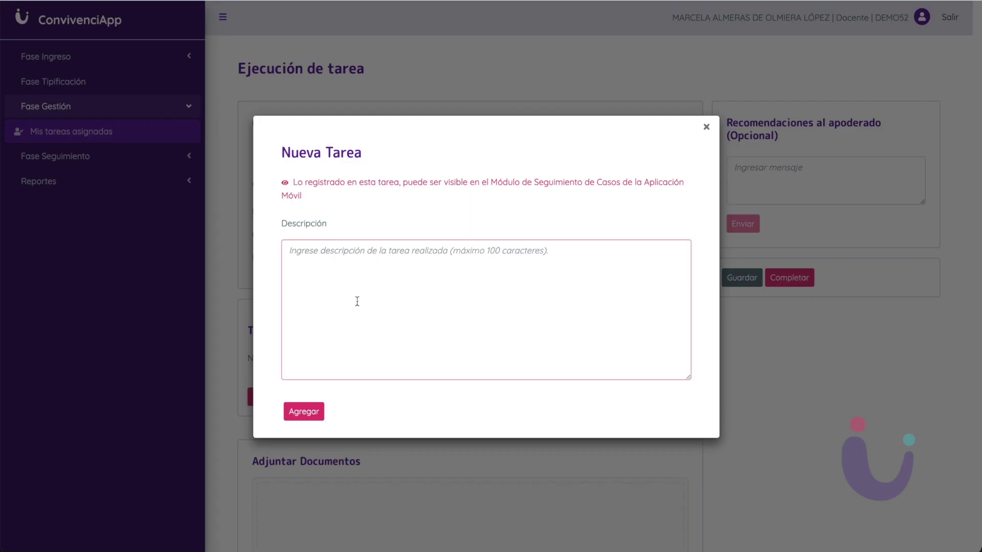
pyautogui.write('Diálogo con partes involucradas')
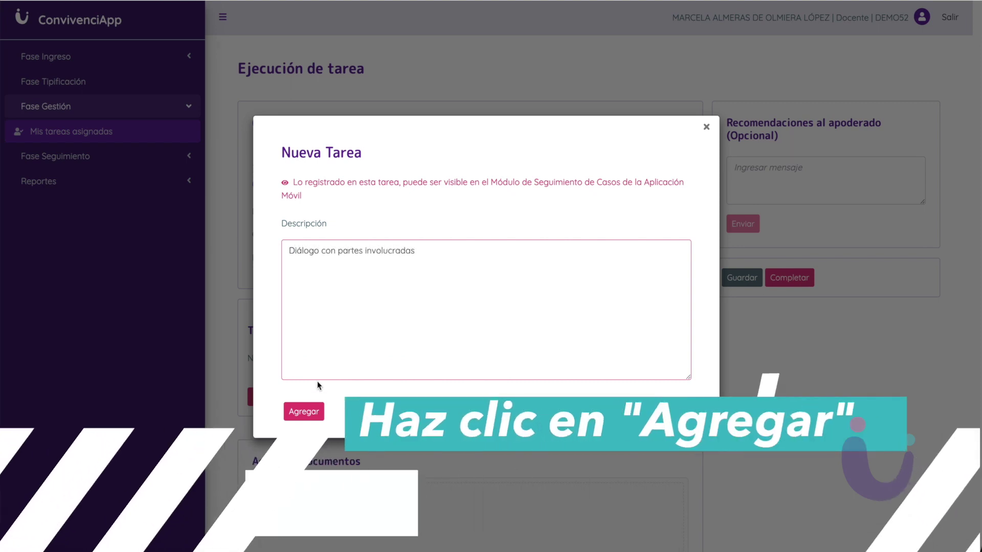
pyautogui.click(309, 416)
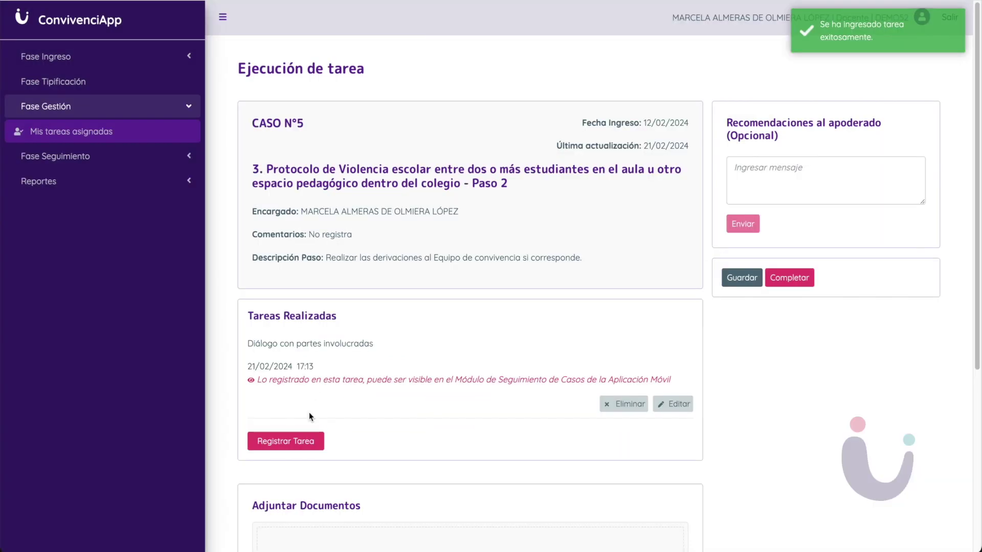
# Step: Complete Paso 2 with an attached document and the guardian recommendation "Considerar terapia familiar"
pyautogui.scroll(-5, 311, 416)
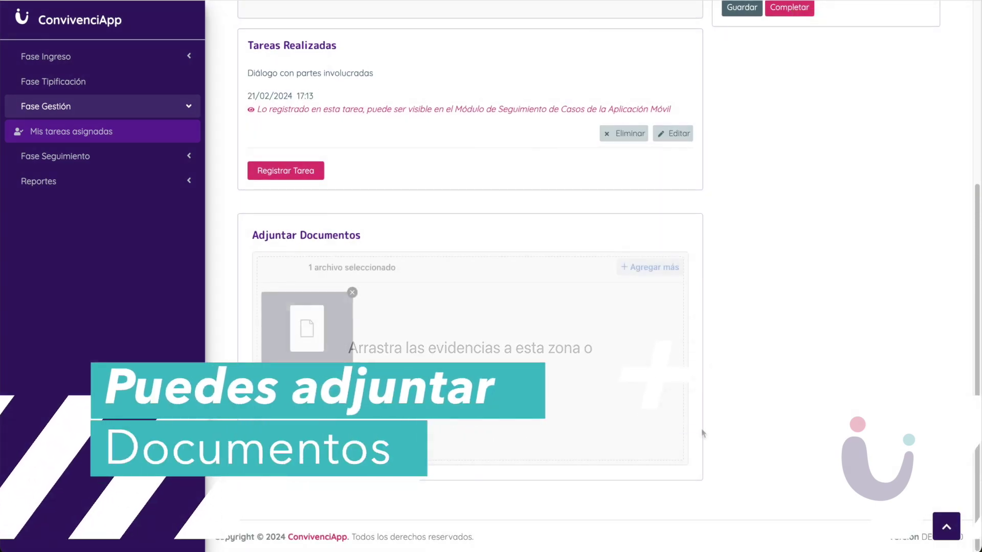
pyautogui.scroll(5, 701, 434)
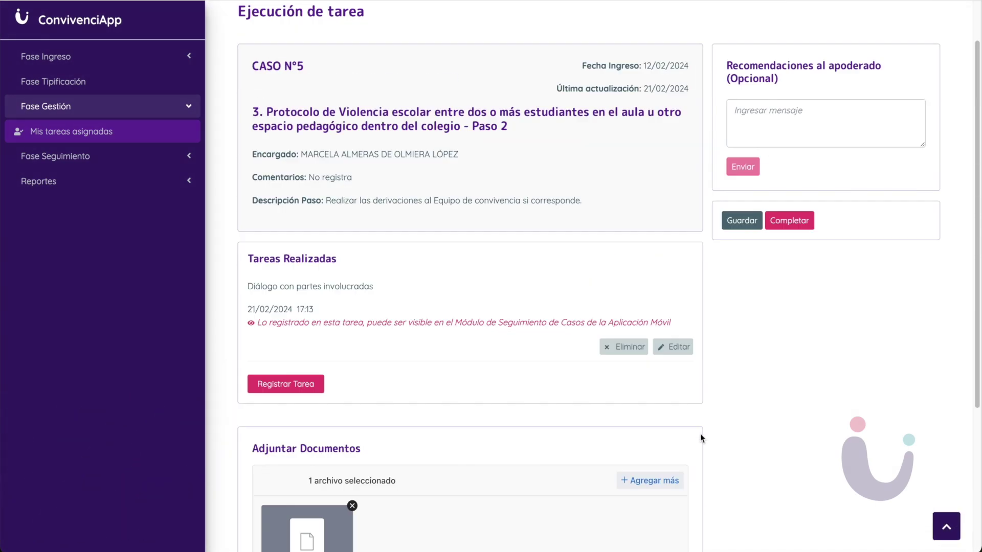
pyautogui.click(749, 150)
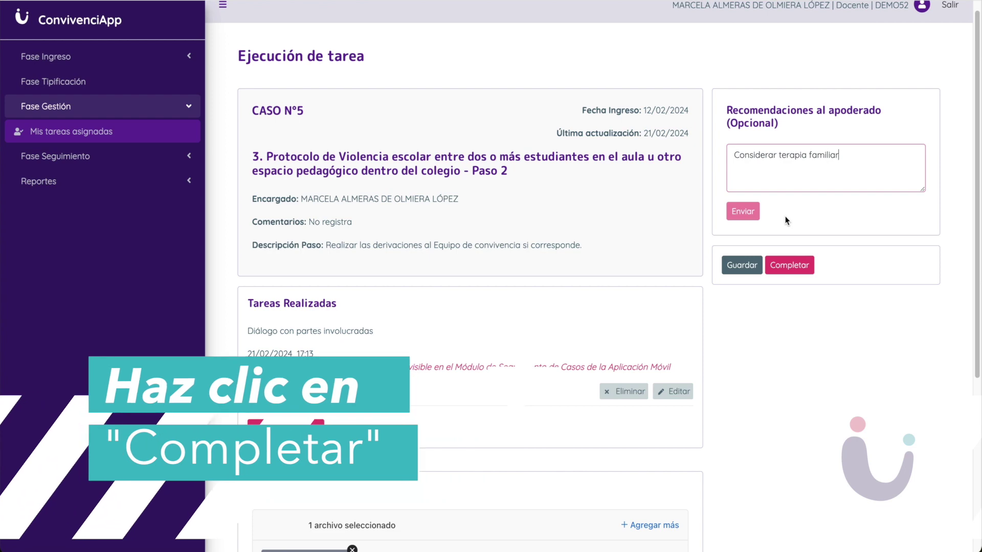
pyautogui.click(792, 269)
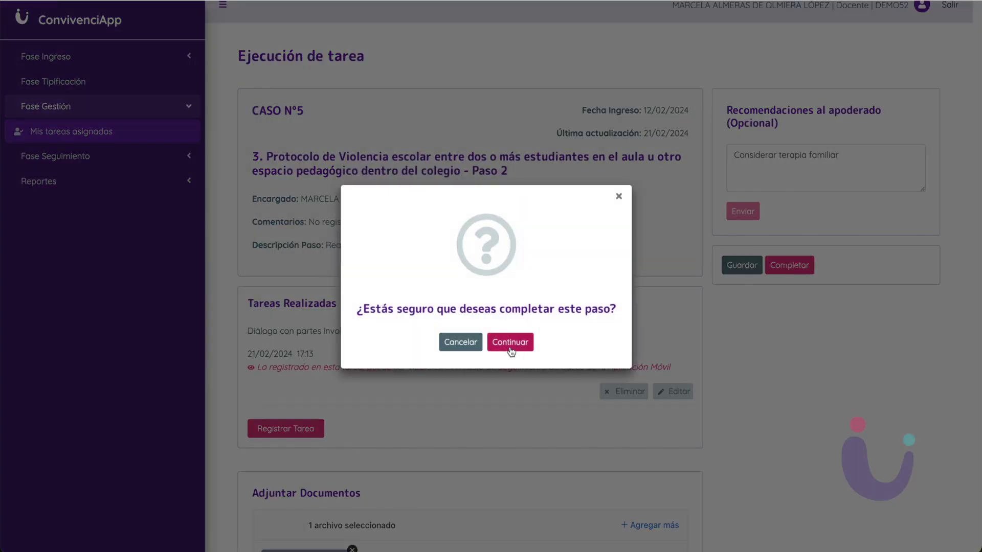
pyautogui.click(511, 350)
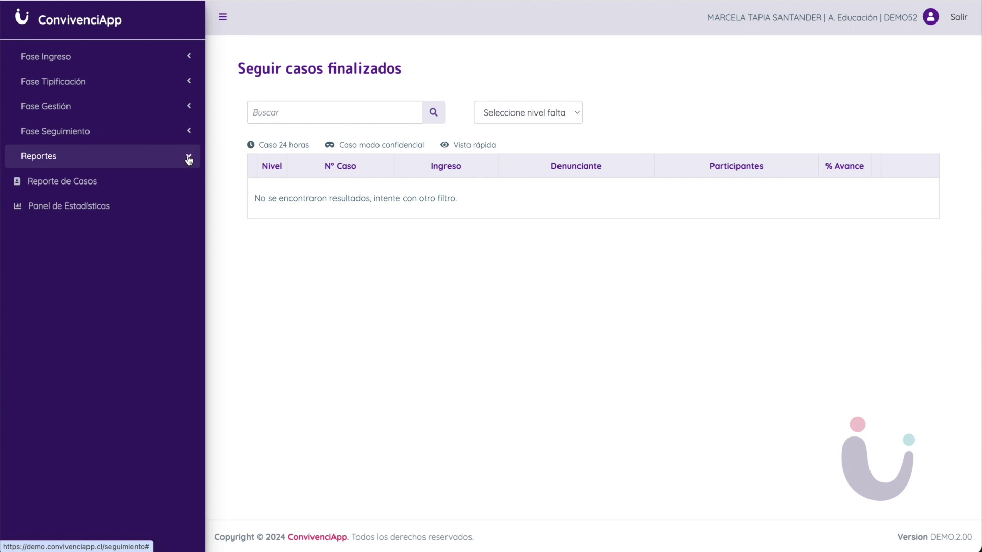
# Step: Go to the case report, preview the description of case 5 and review its Informe de Caso
pyautogui.click(86, 185)
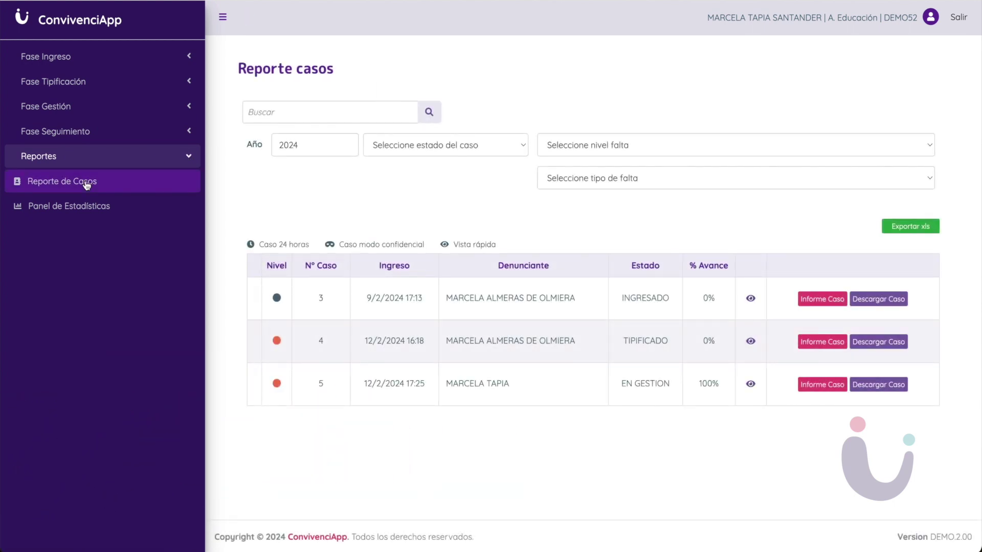
pyautogui.moveTo(750, 388)
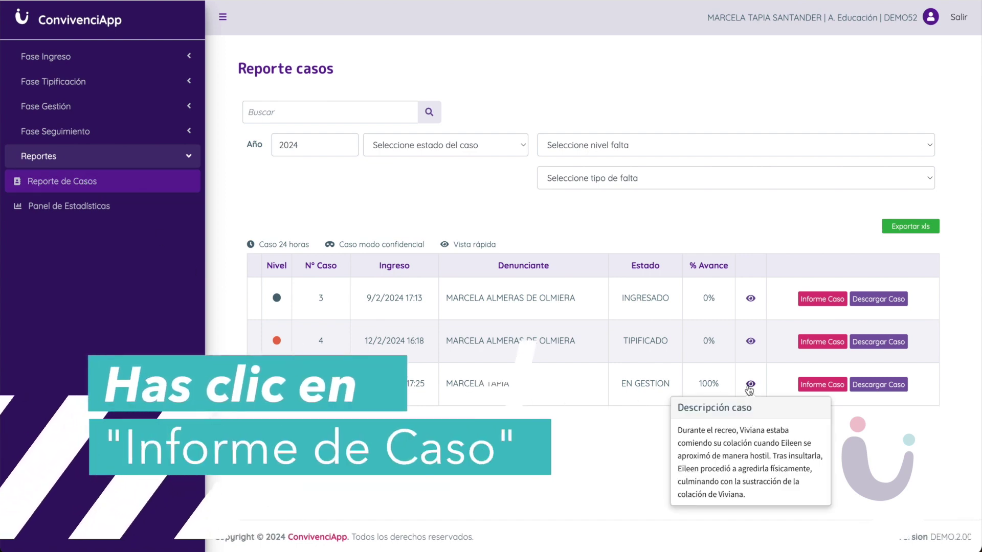
pyautogui.click(812, 386)
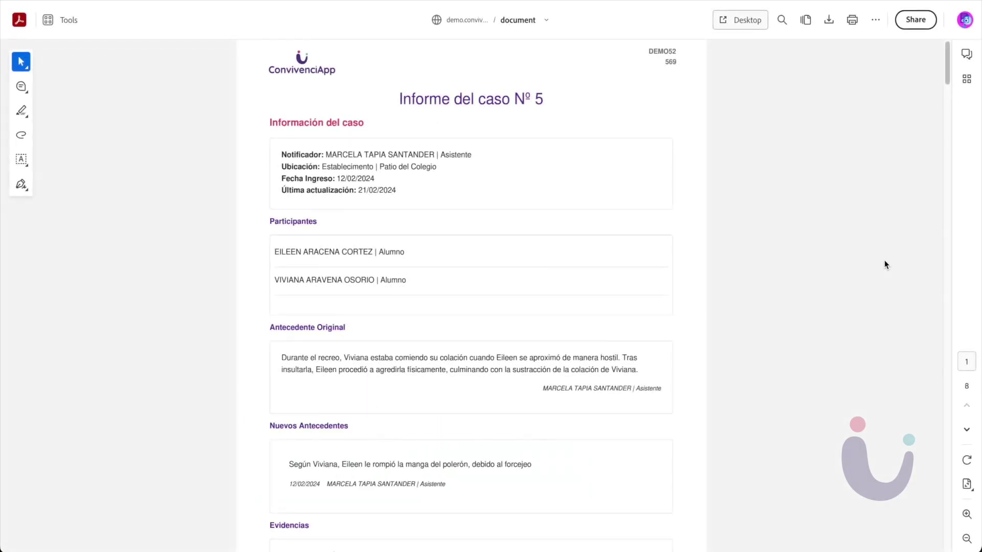
pyautogui.scroll(-10, 884, 264)
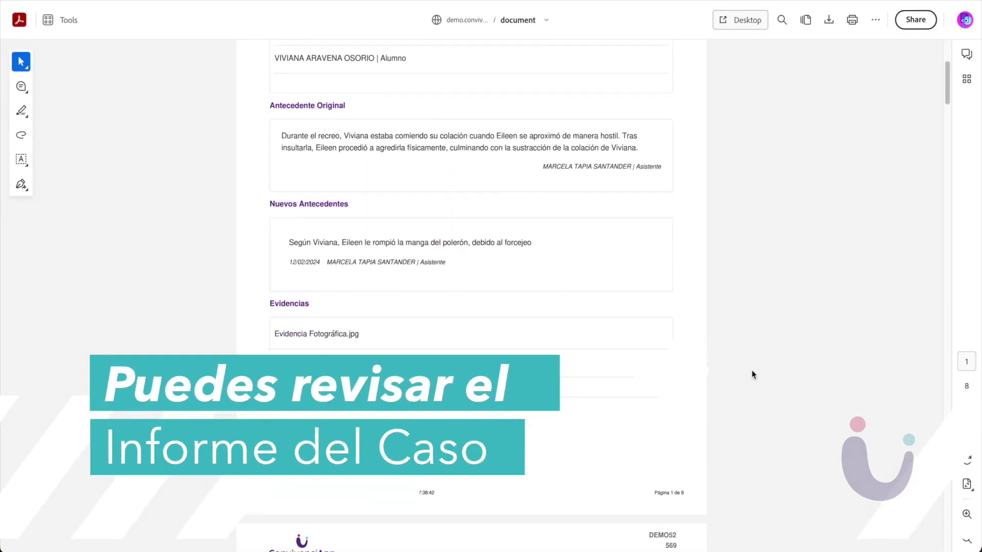
pyautogui.scroll(-3, 752, 376)
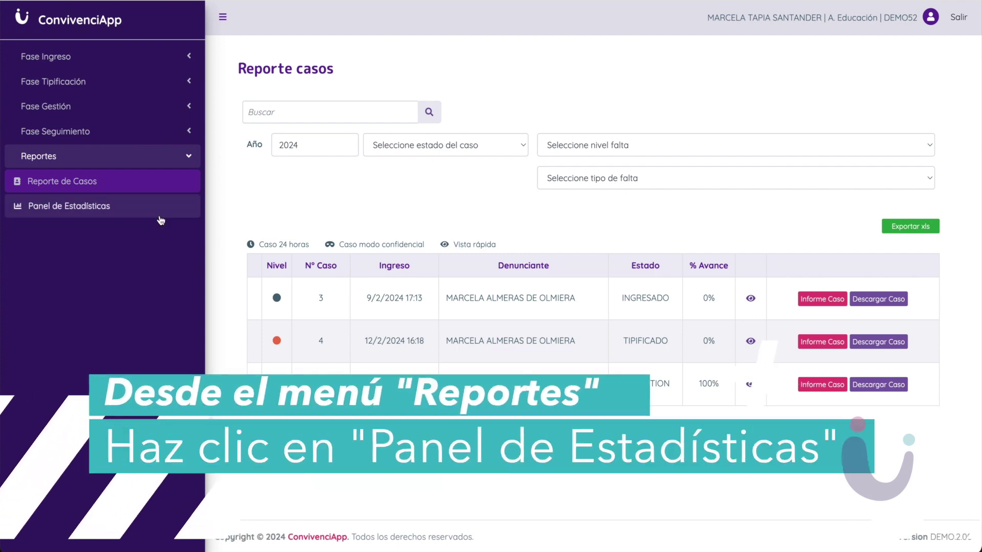
# Step: Open the Panel de Estadísticas and examine the charts of case entries by modality and by estamento
pyautogui.click(86, 206)
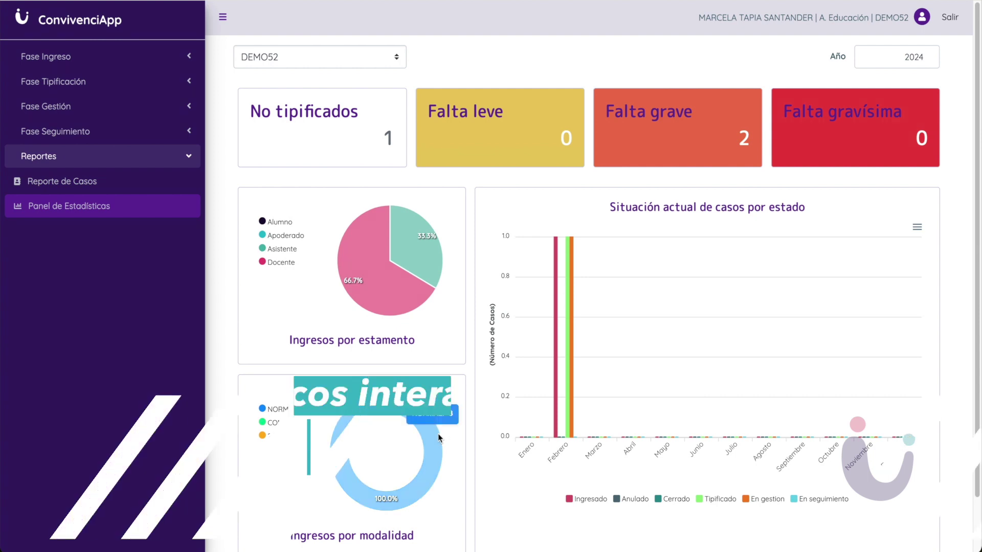
pyautogui.moveTo(437, 434)
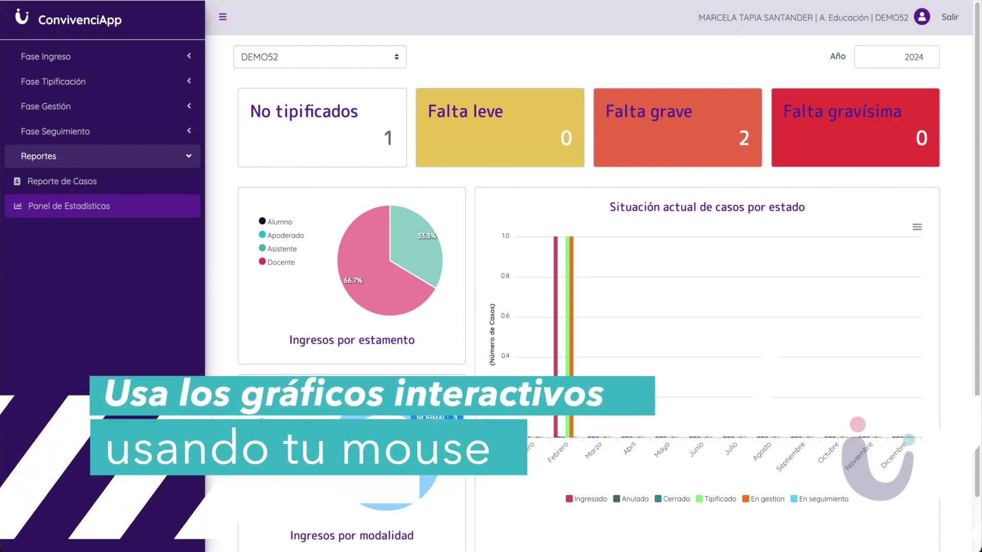
pyautogui.moveTo(425, 263)
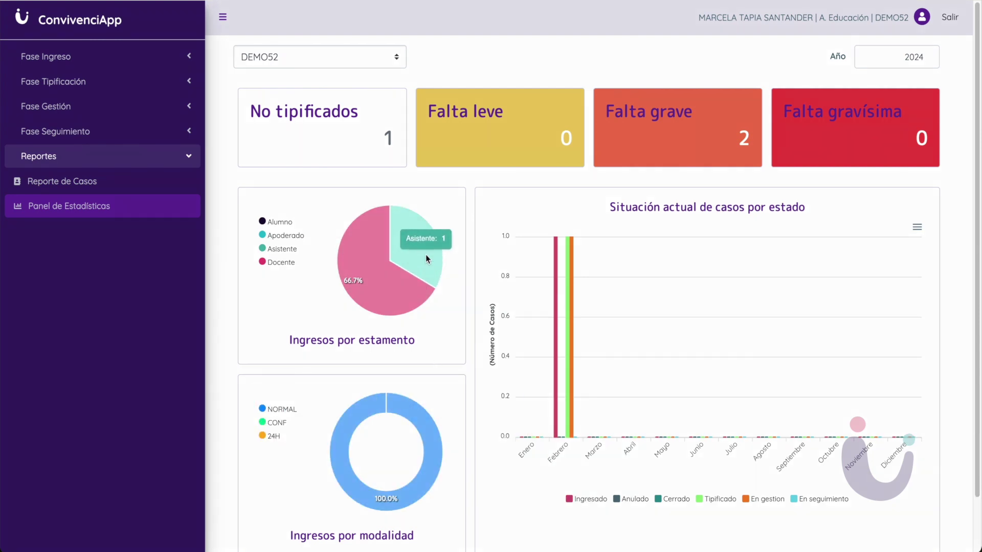